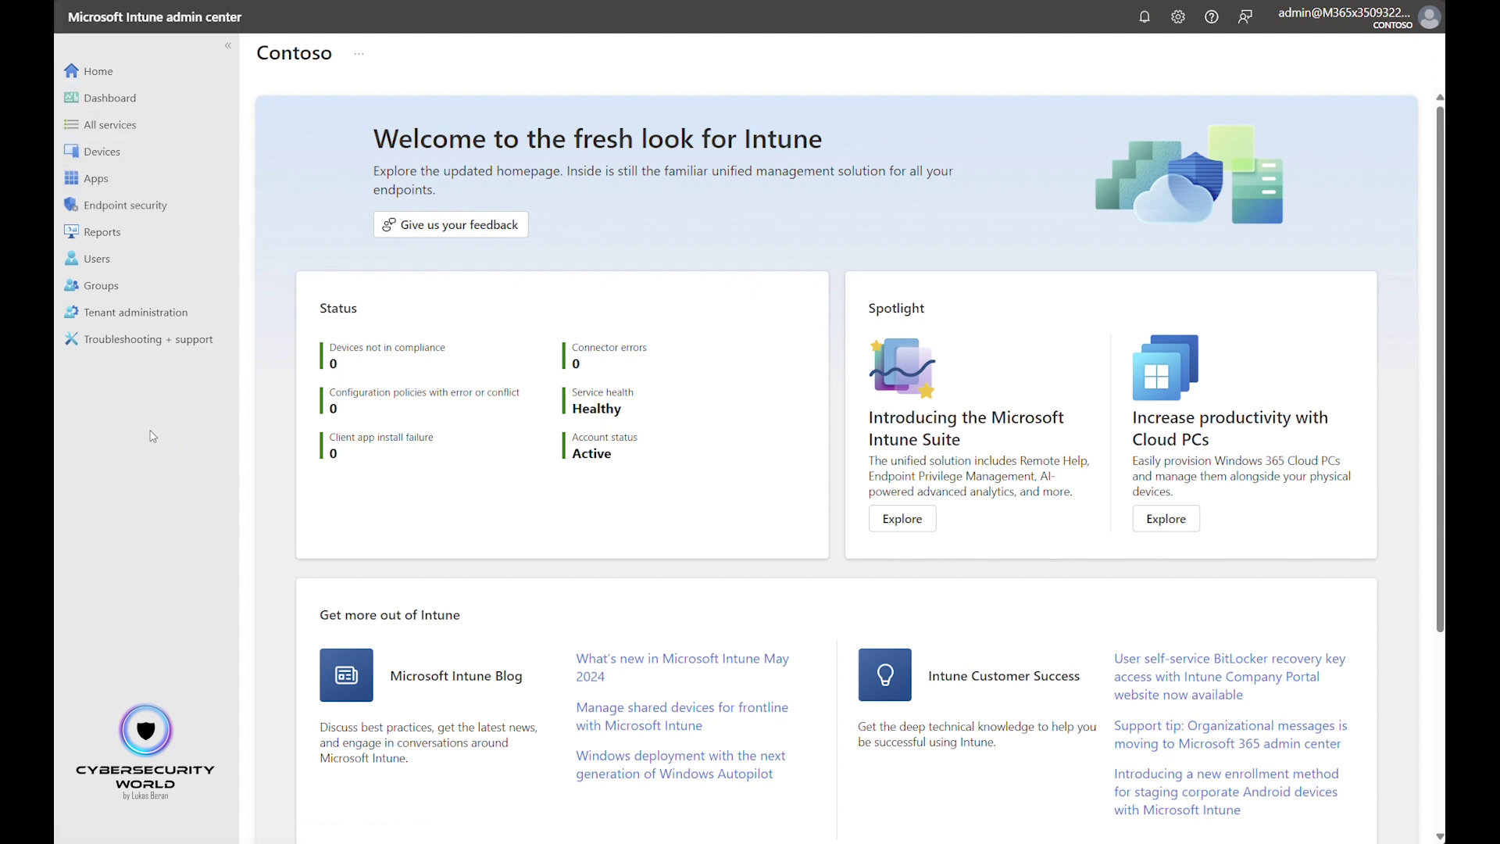
Step: From Windows configuration profiles, start a new Windows 10 and later Settings catalog policy
left_click(101, 151)
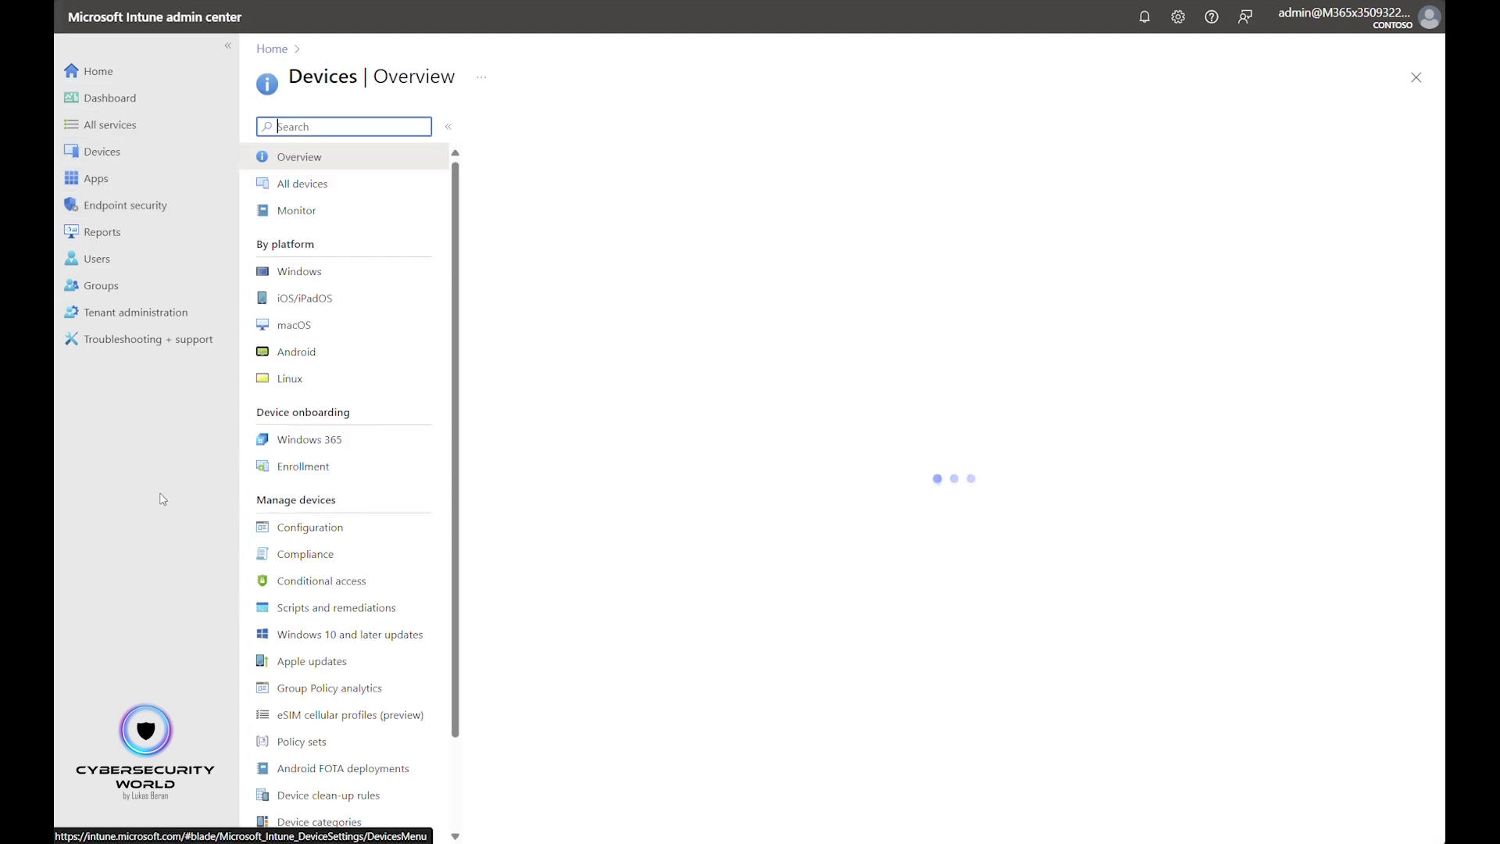
left_click(304, 272)
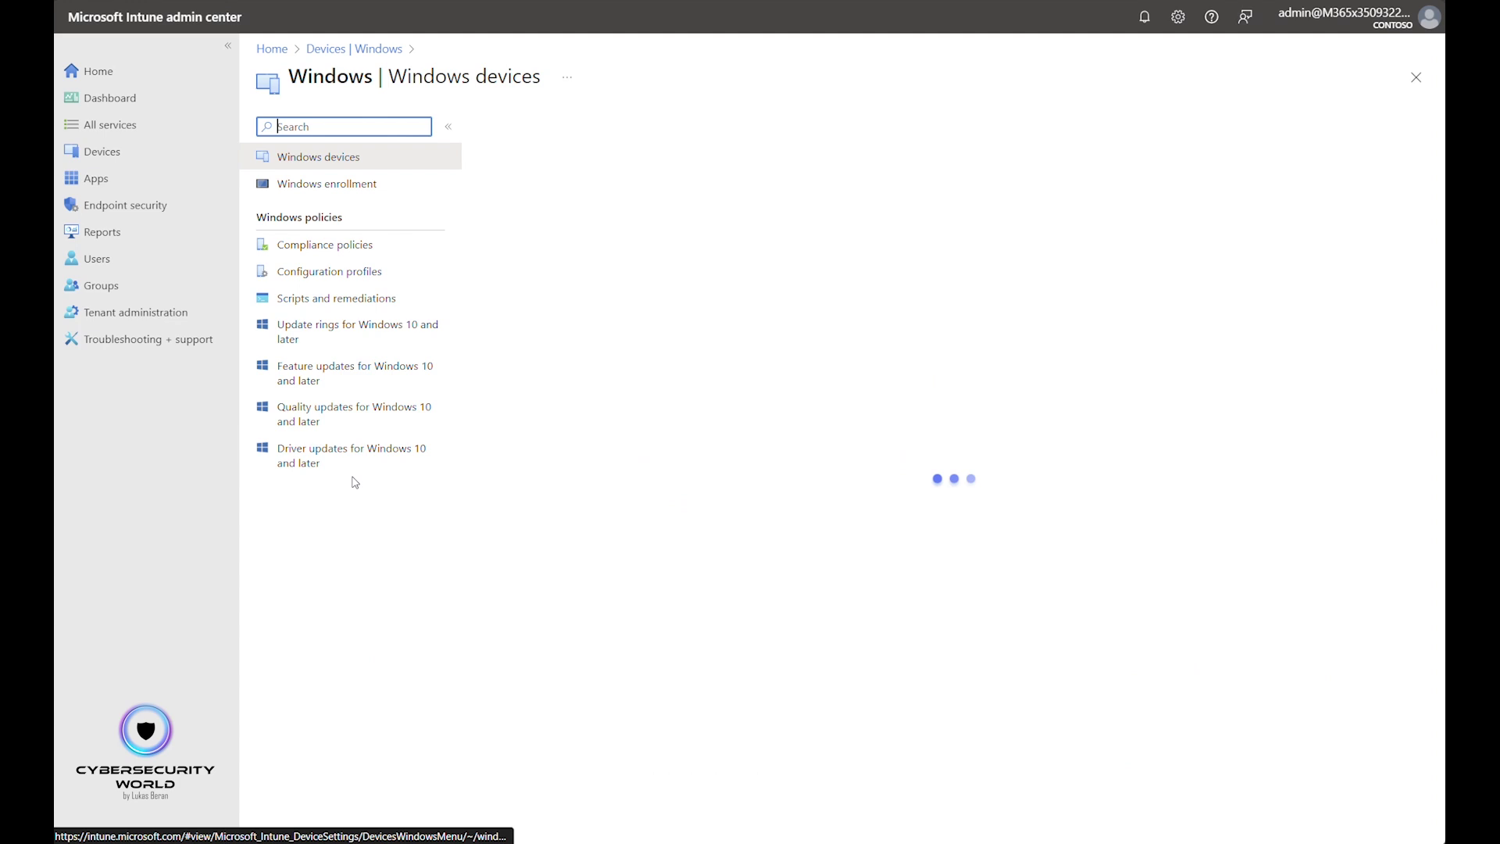
left_click(329, 271)
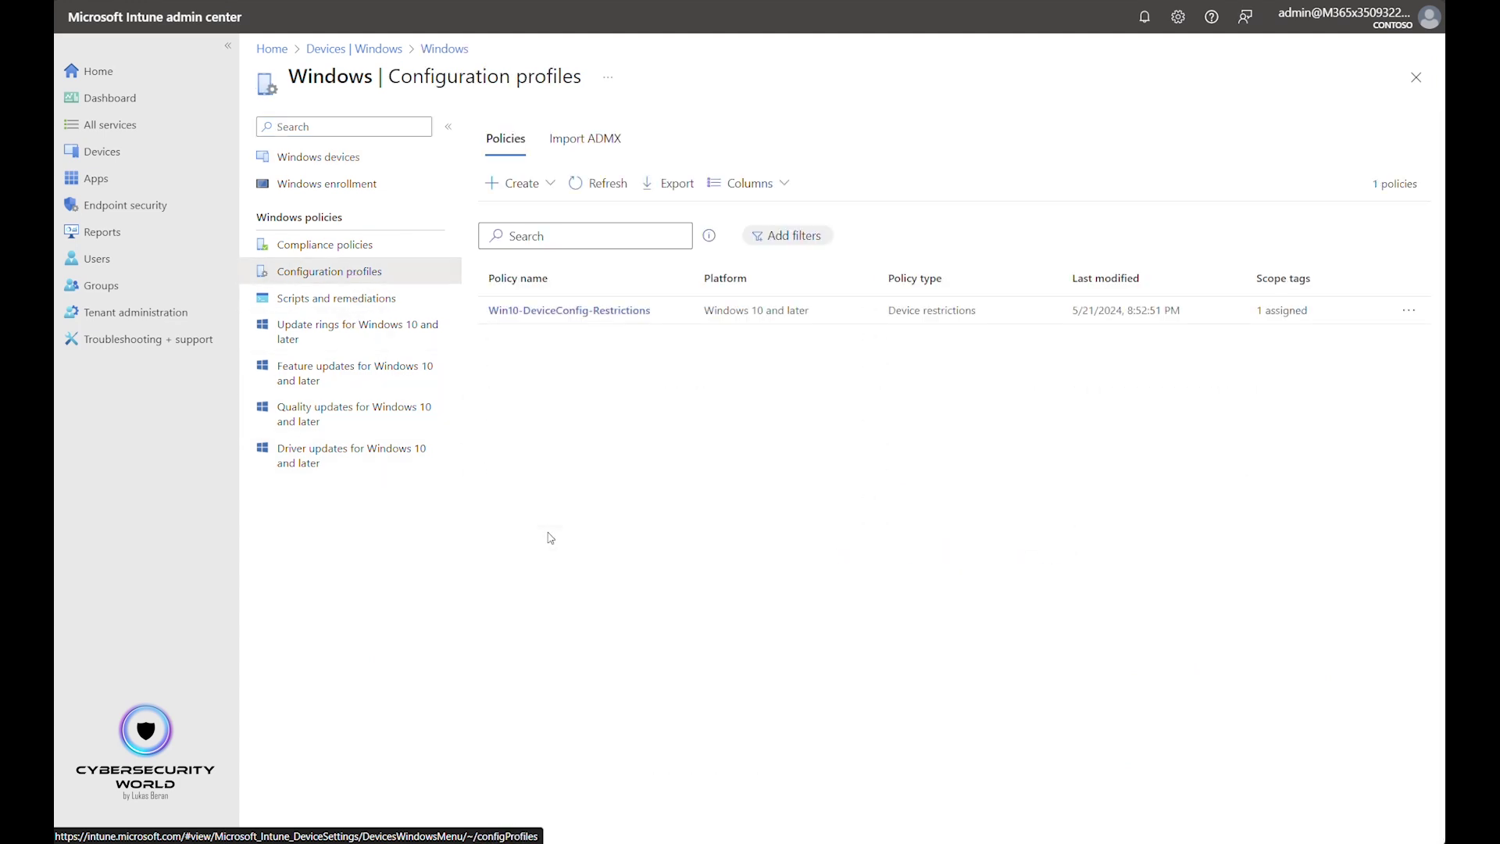
left_click(535, 192)
left_click(534, 213)
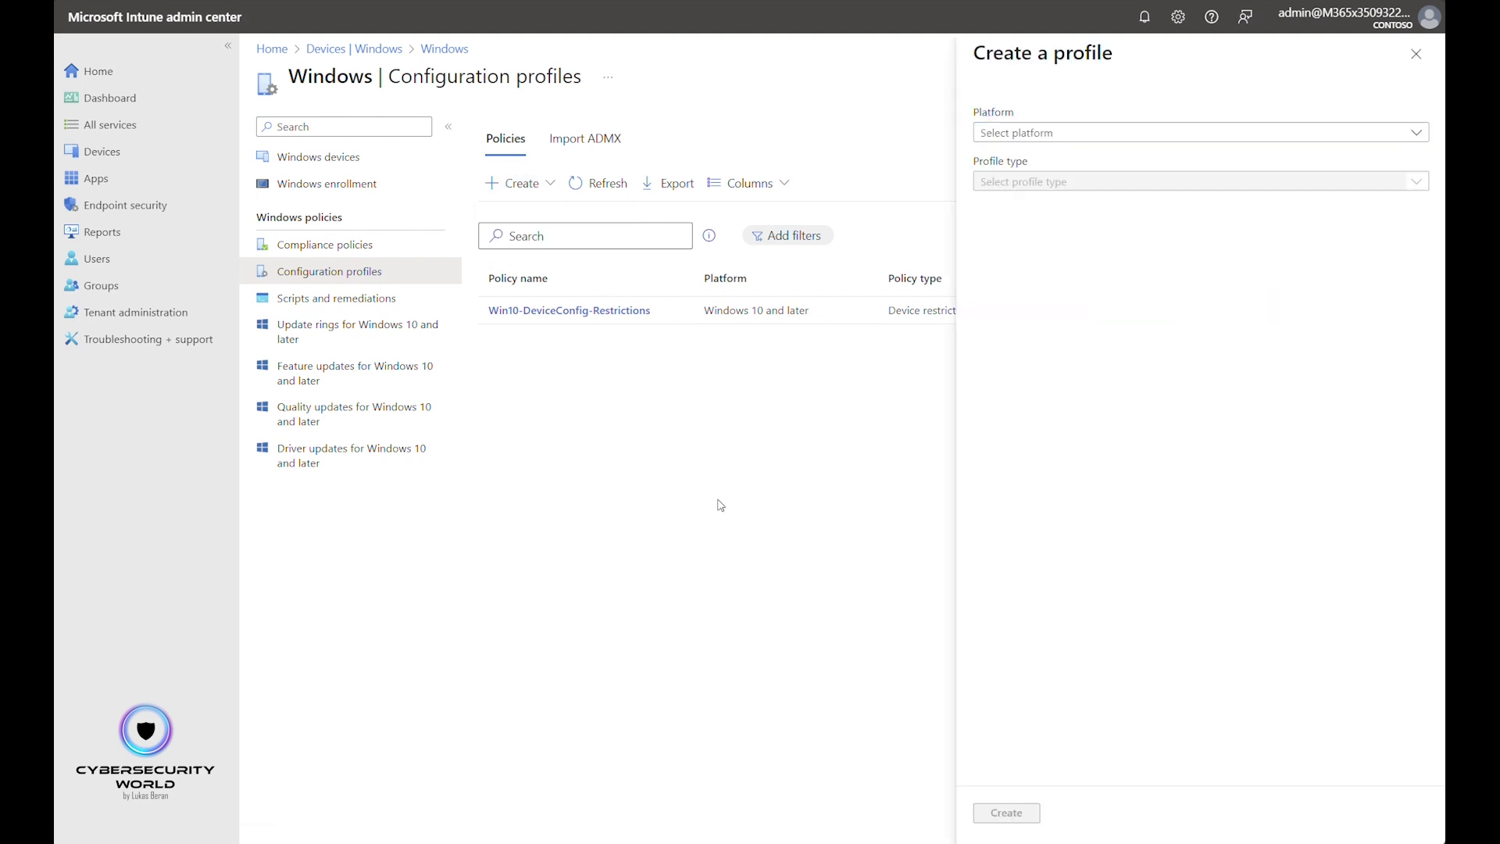
left_click(1054, 135)
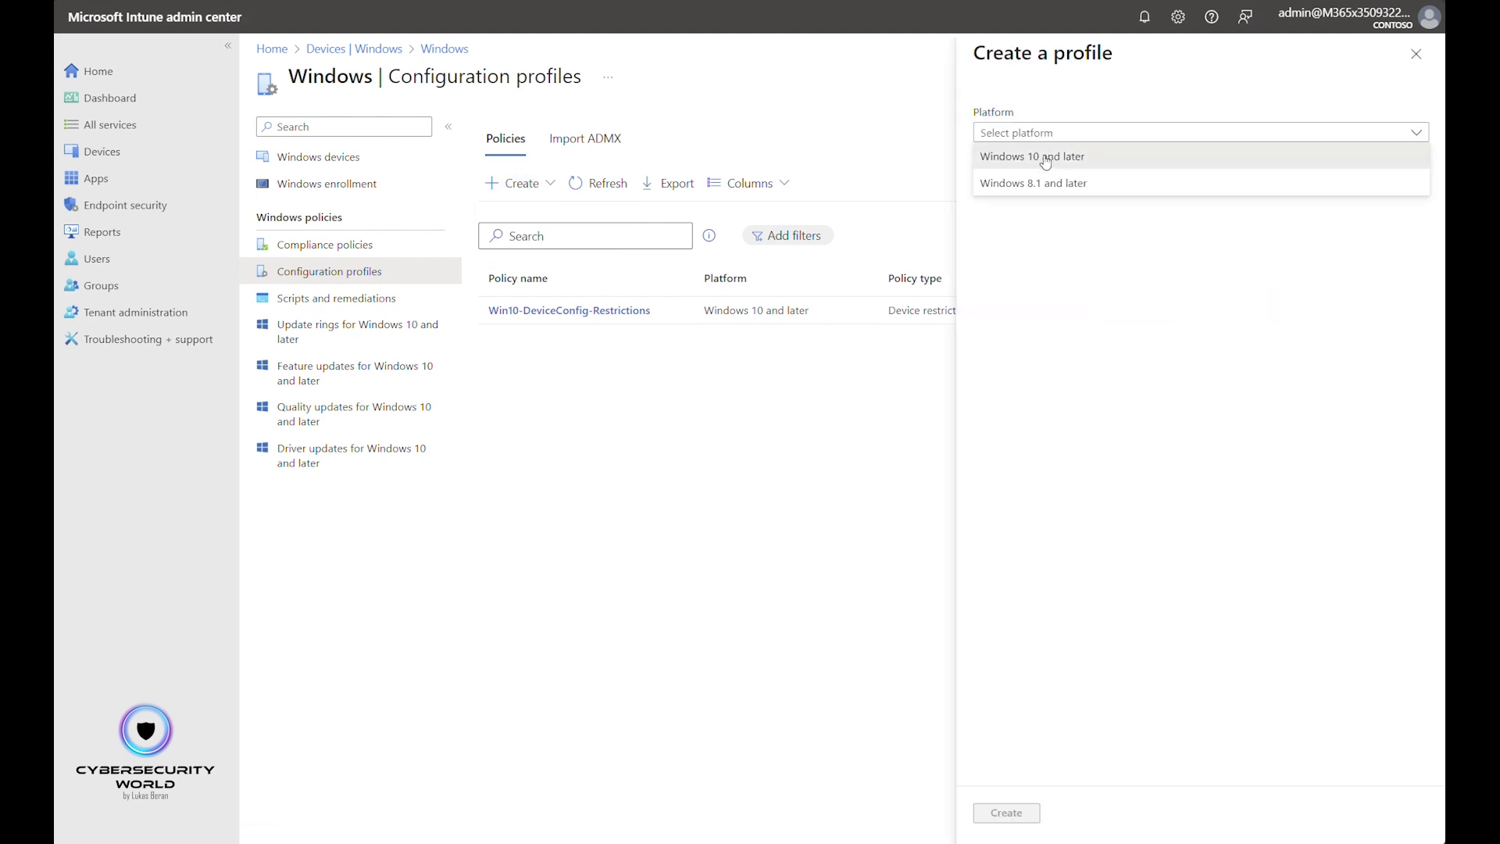
left_click(1047, 153)
left_click(1063, 186)
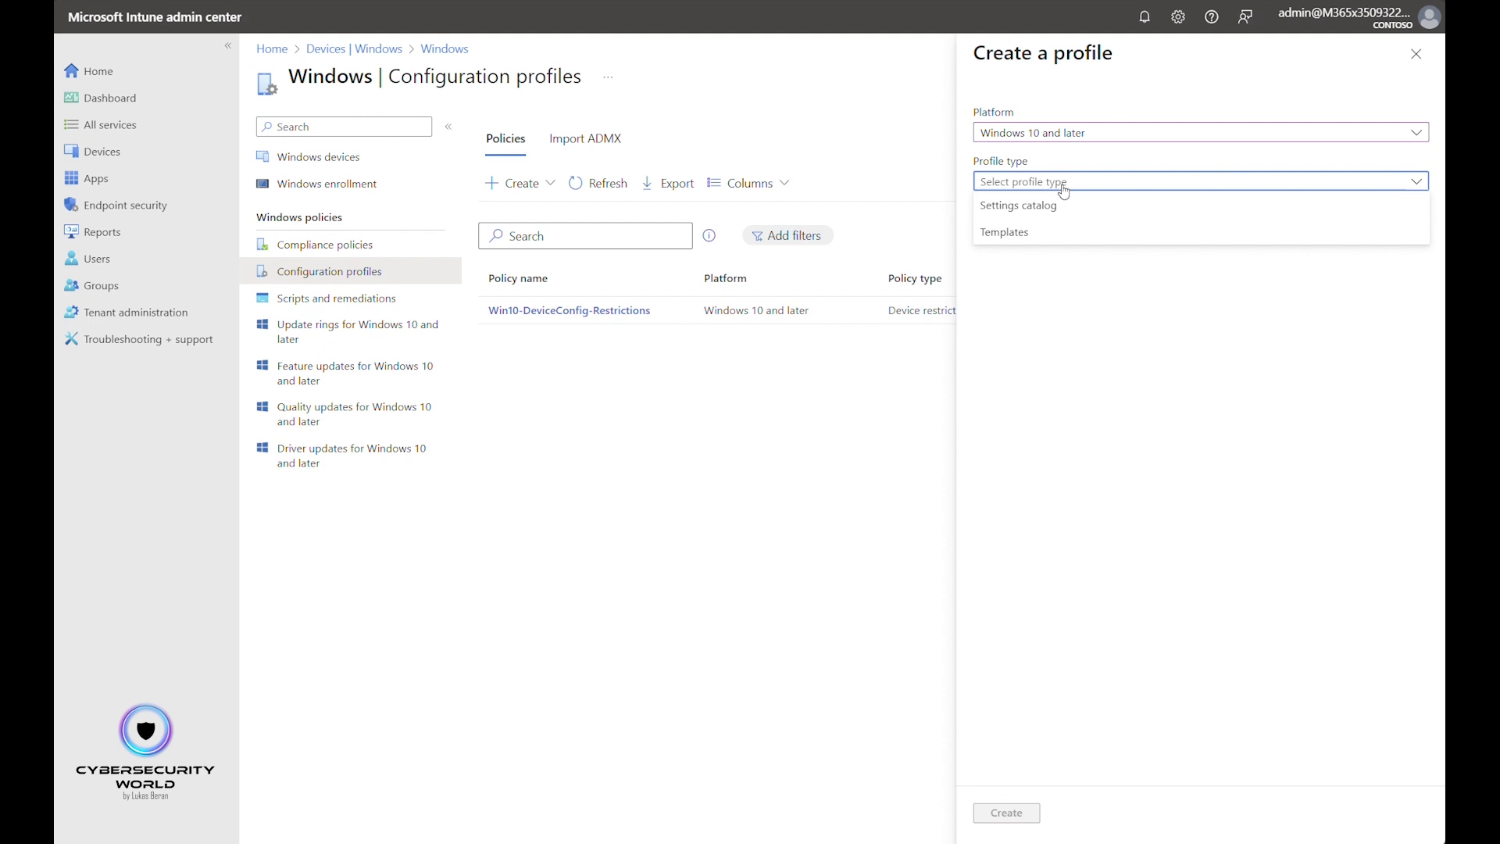
left_click(1035, 207)
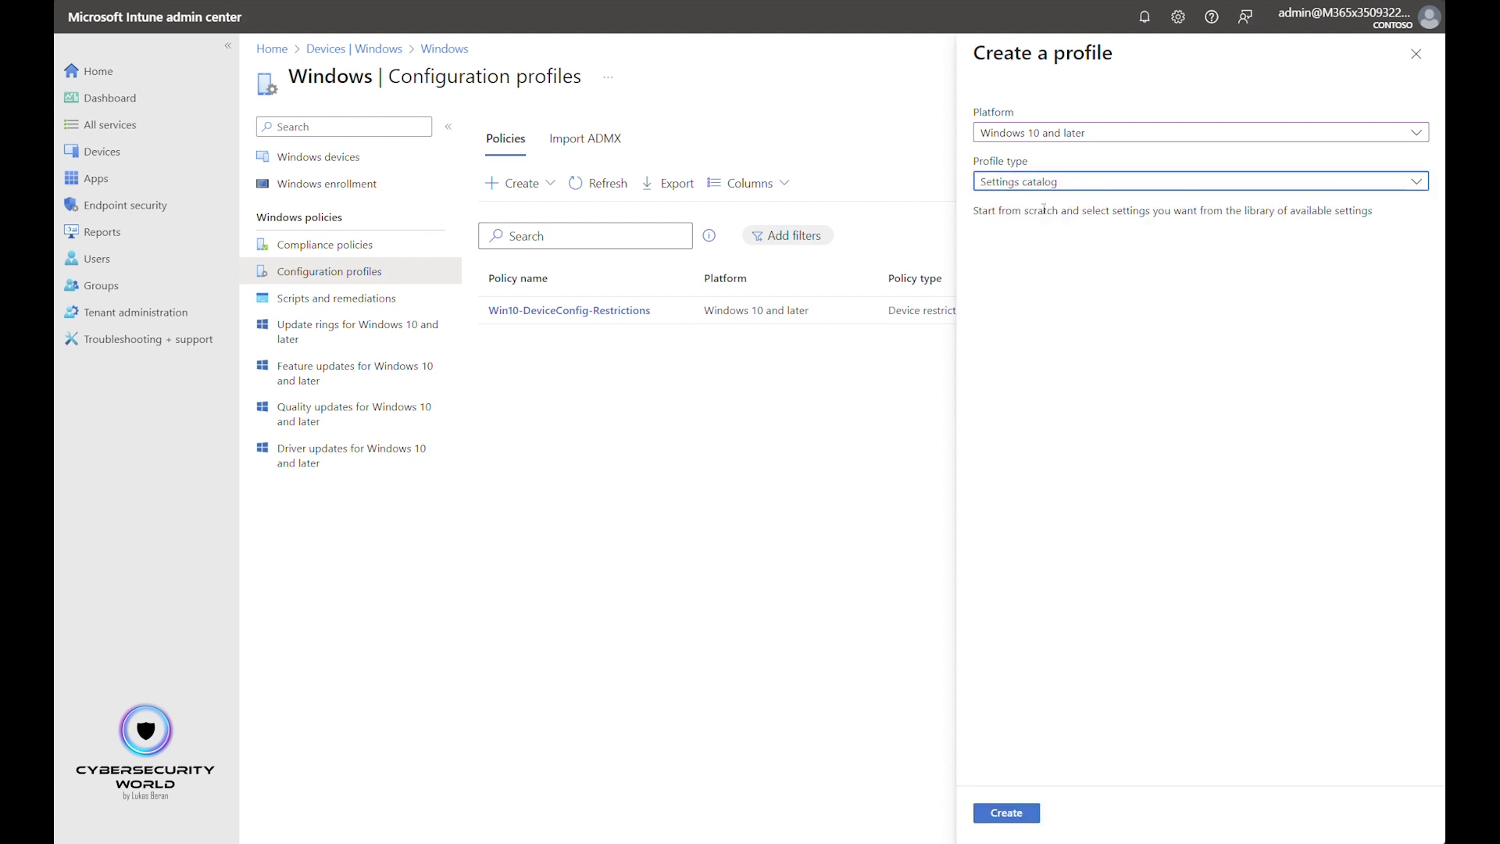
left_click(1007, 815)
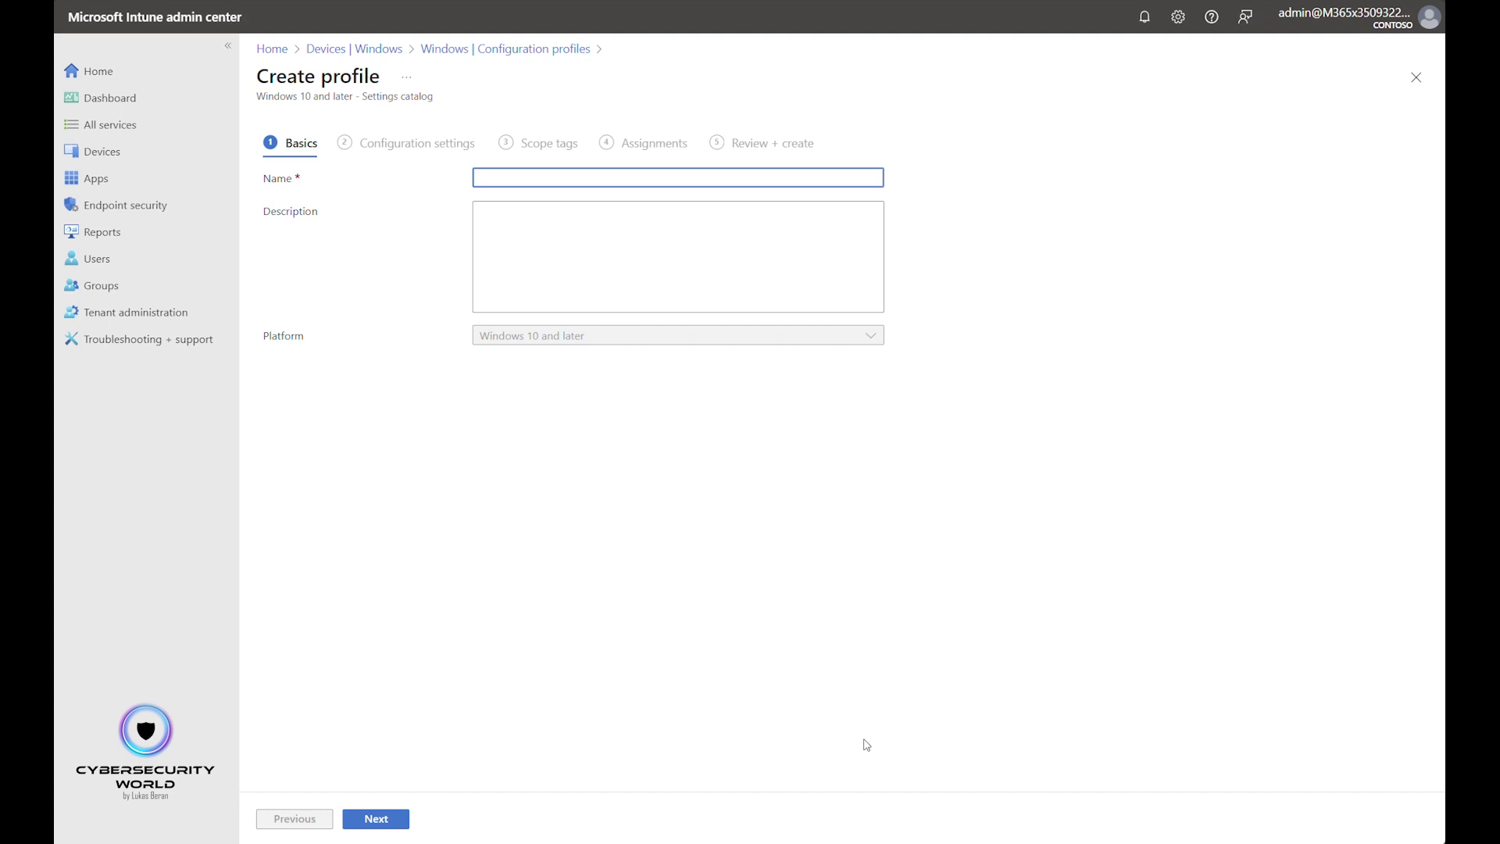
Step: Name the profile 'Edge Updates' and open the settings picker on Configuration settings
type("Edge Updates")
left_click(398, 818)
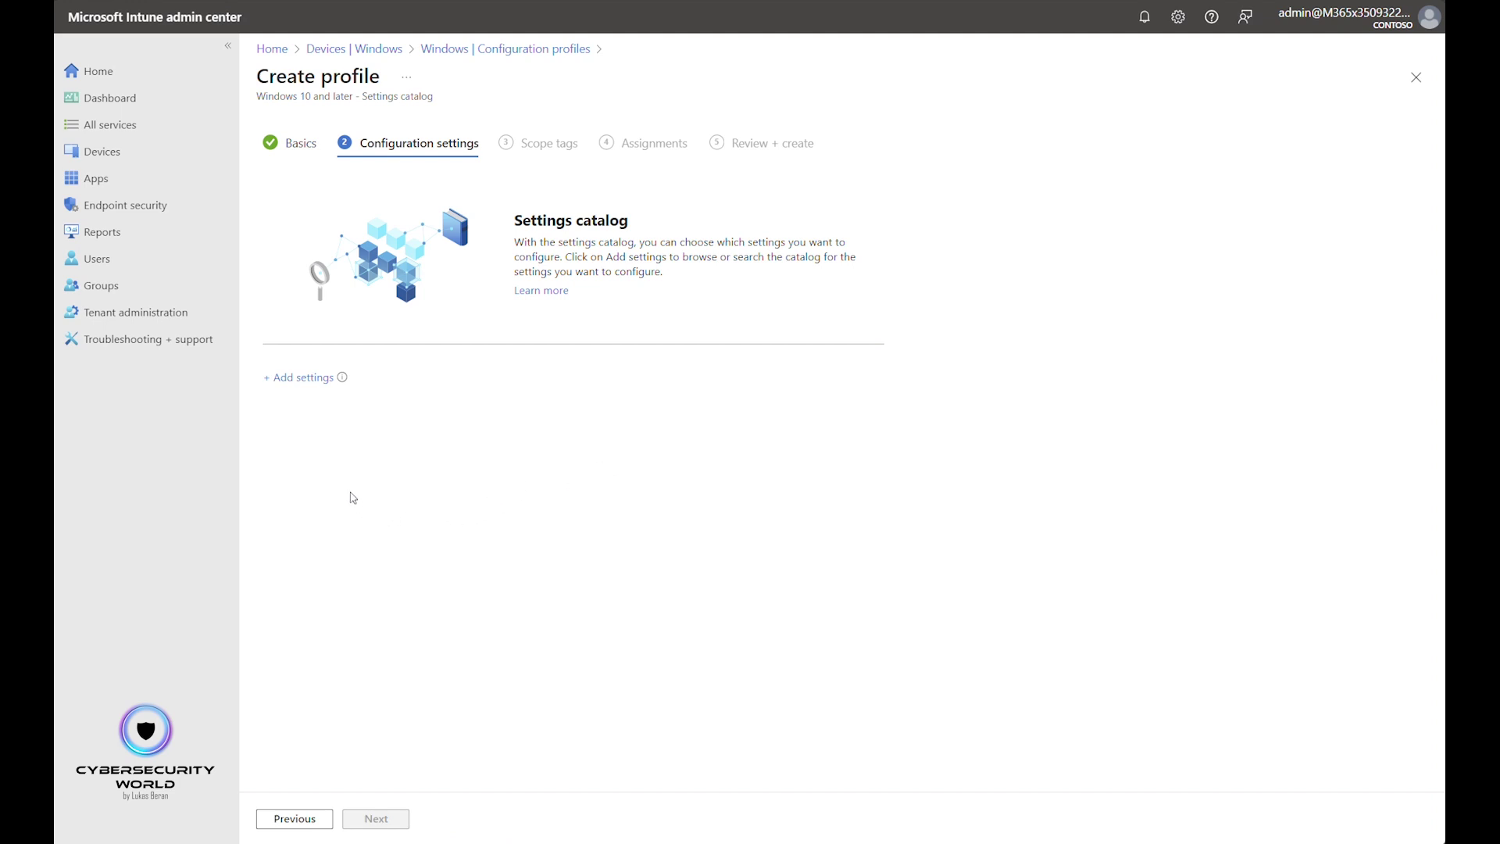
left_click(306, 378)
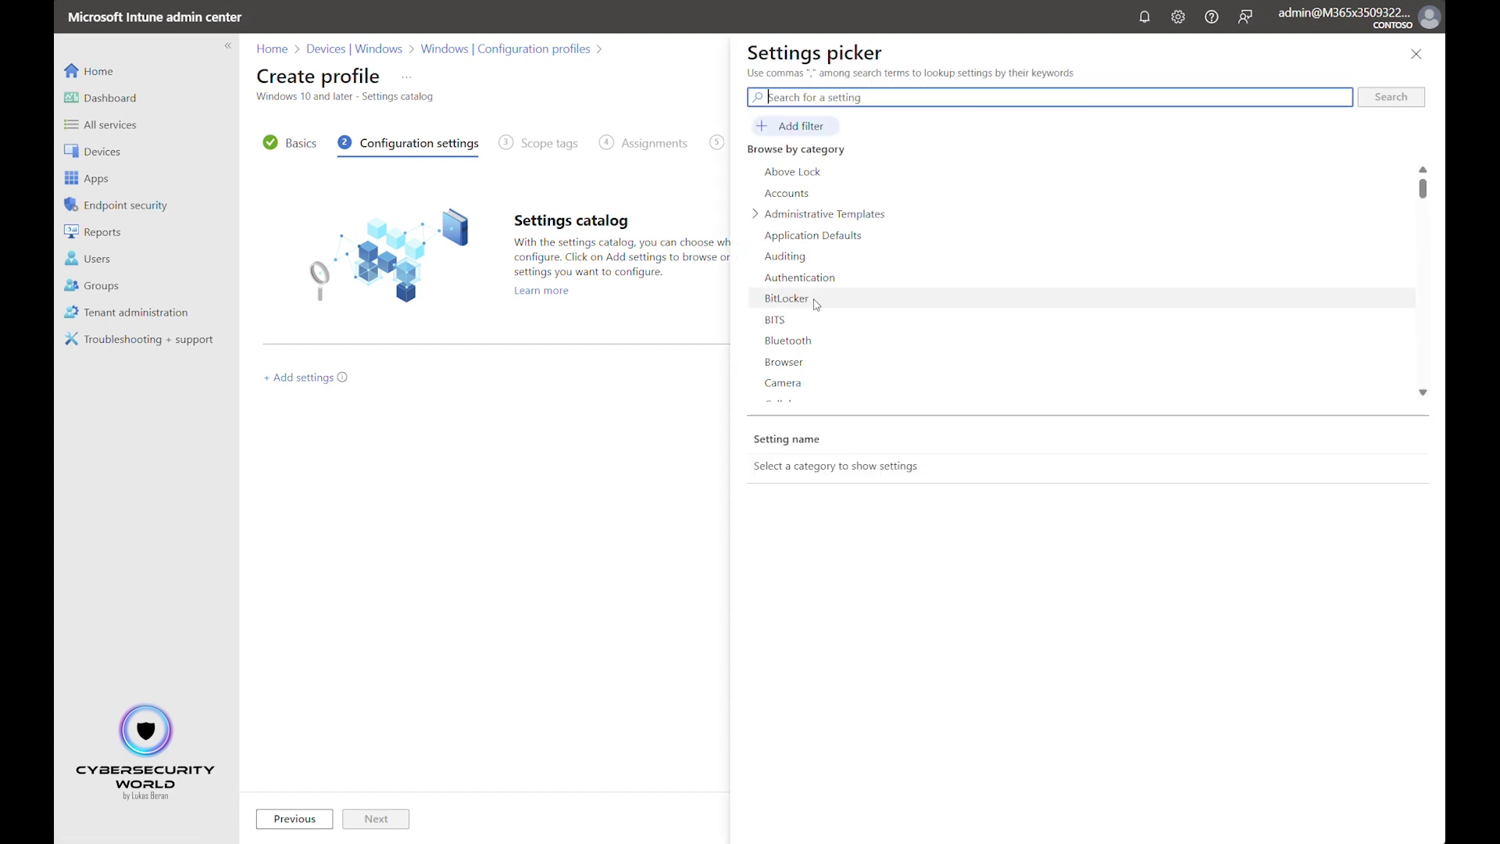
Step: In the settings picker, expand Microsoft Edge Update > Applications to list its 7 settings
scroll(851, 301, "down", 1)
scroll(851, 301, "down", 9)
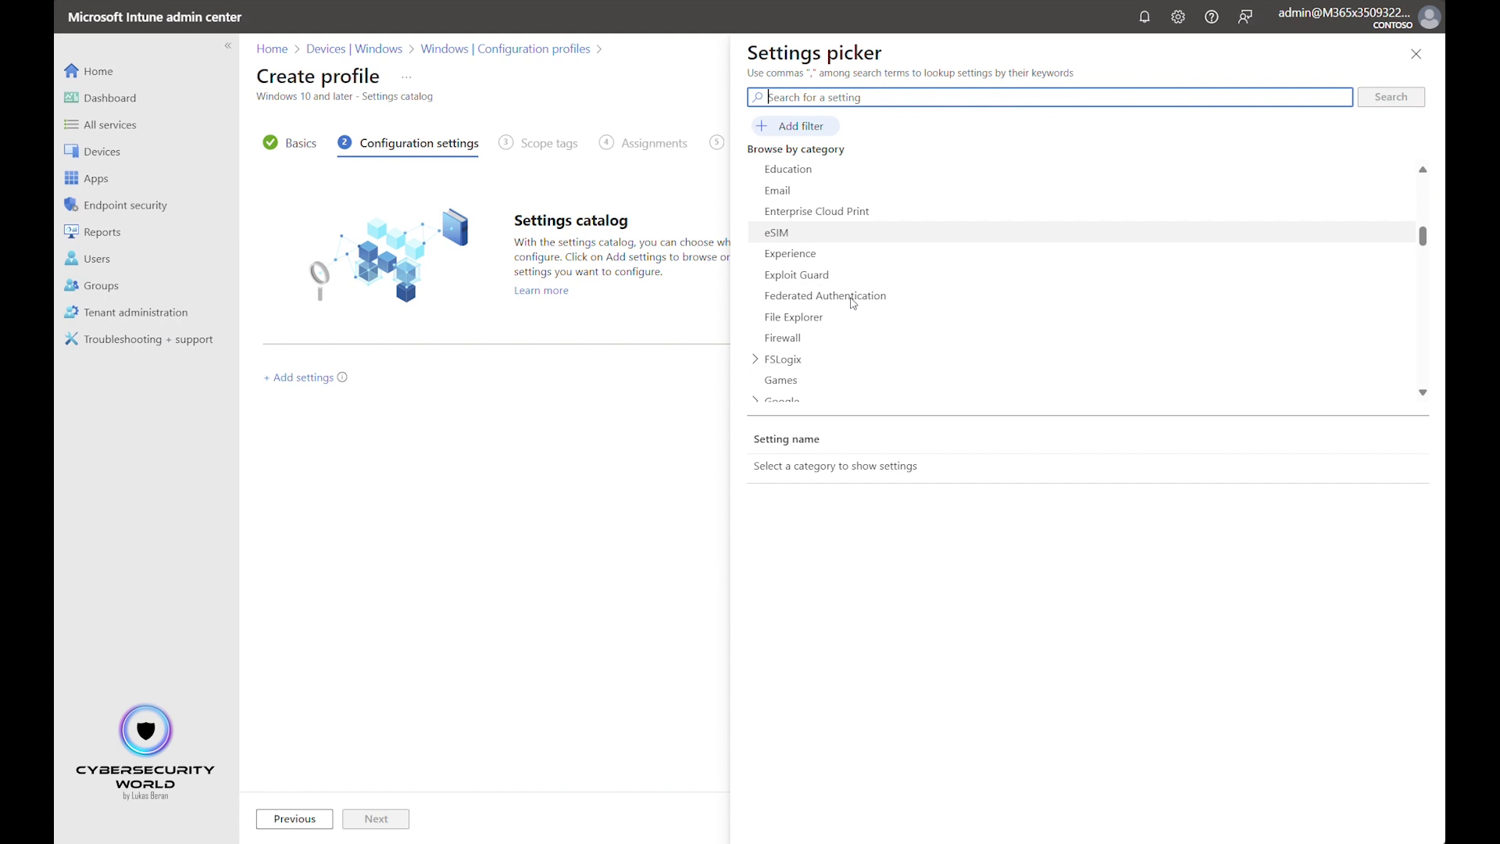
scroll(851, 308, "down", 8)
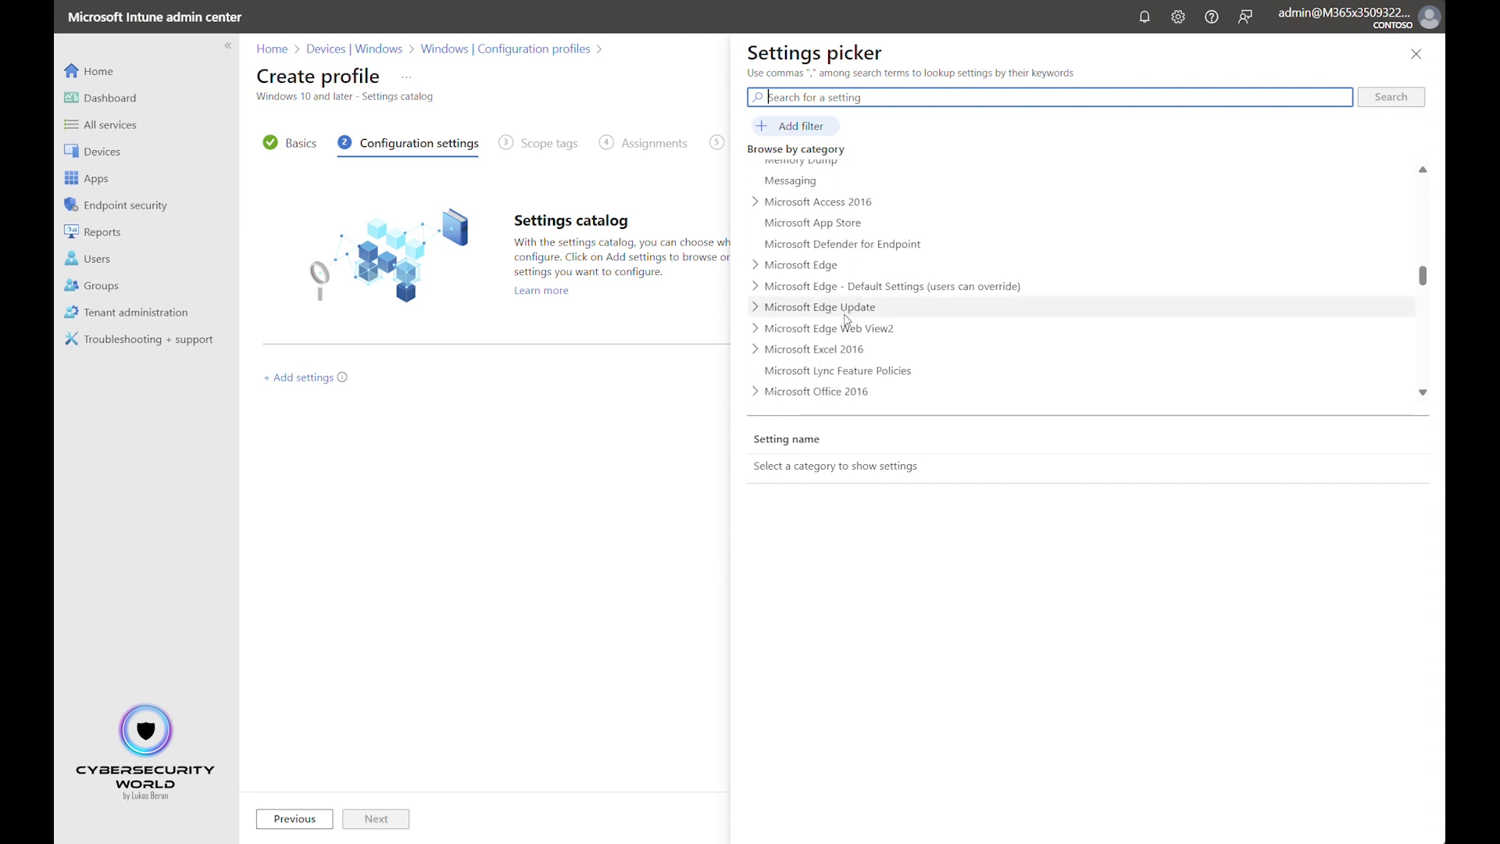
left_click(813, 309)
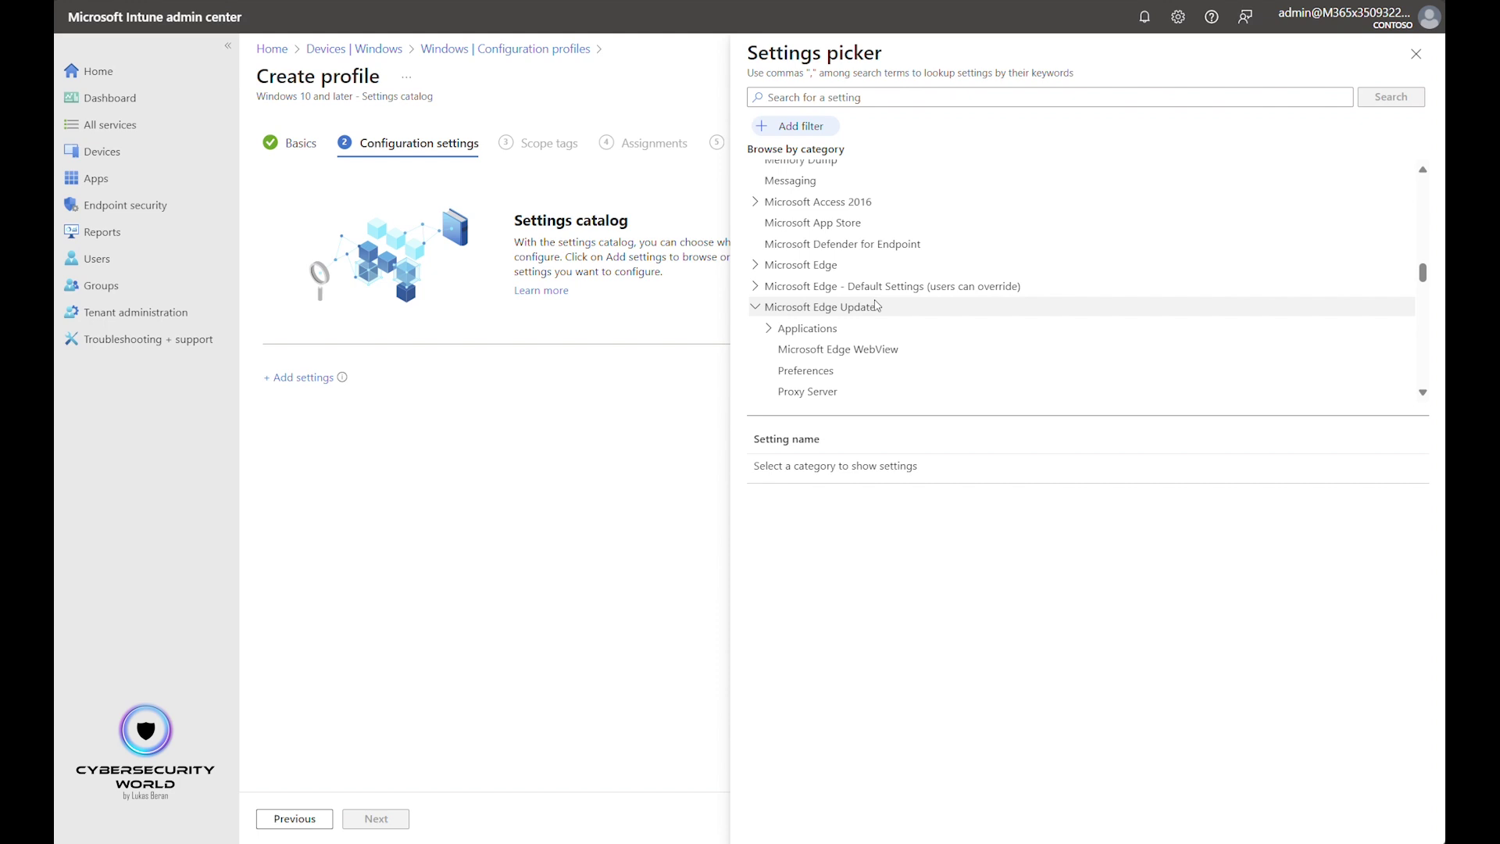
scroll(879, 306, "down", 1)
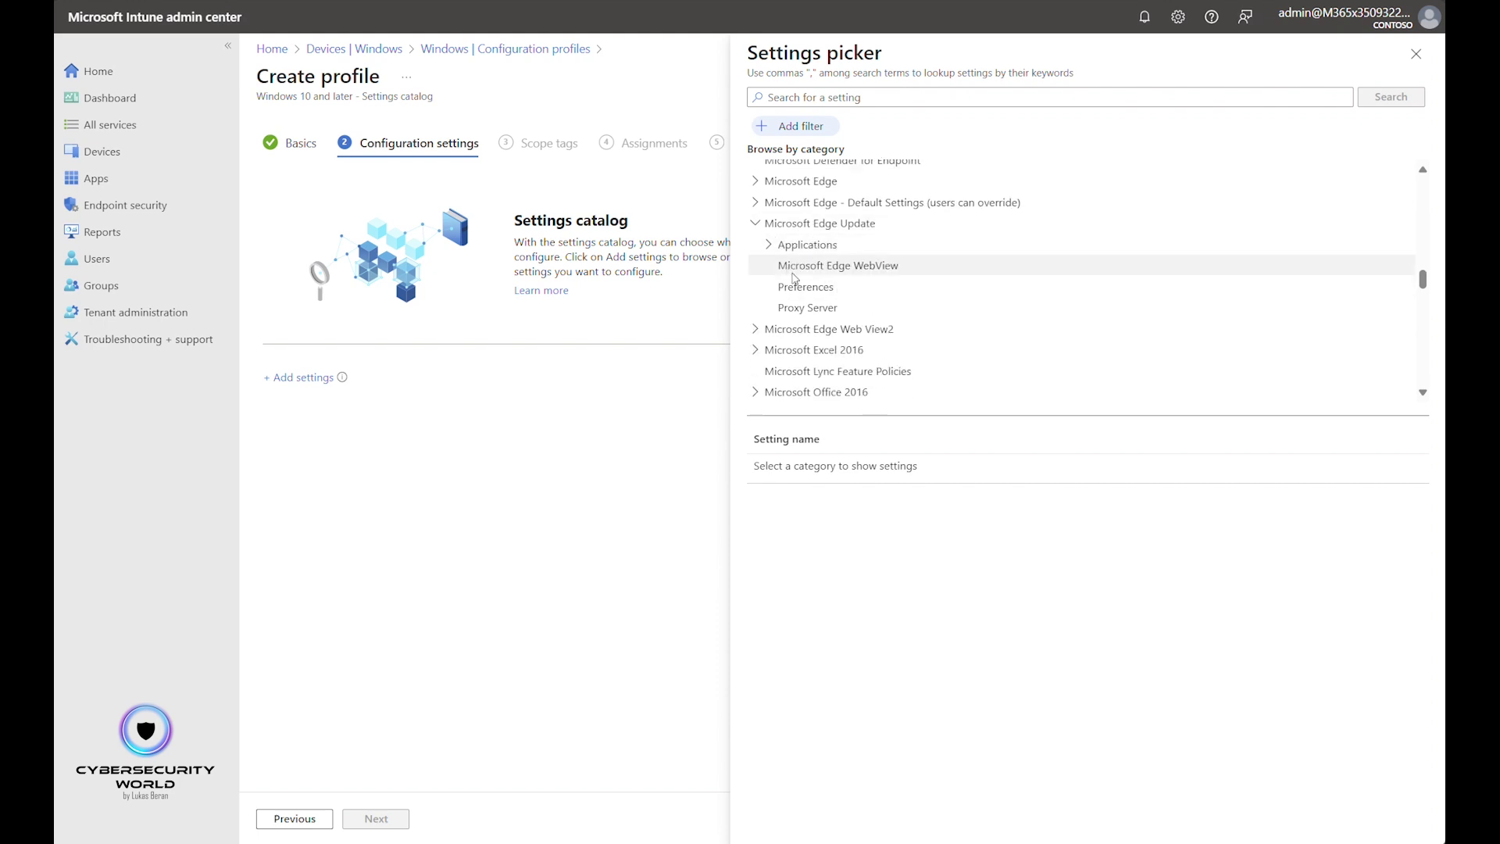
left_click(769, 245)
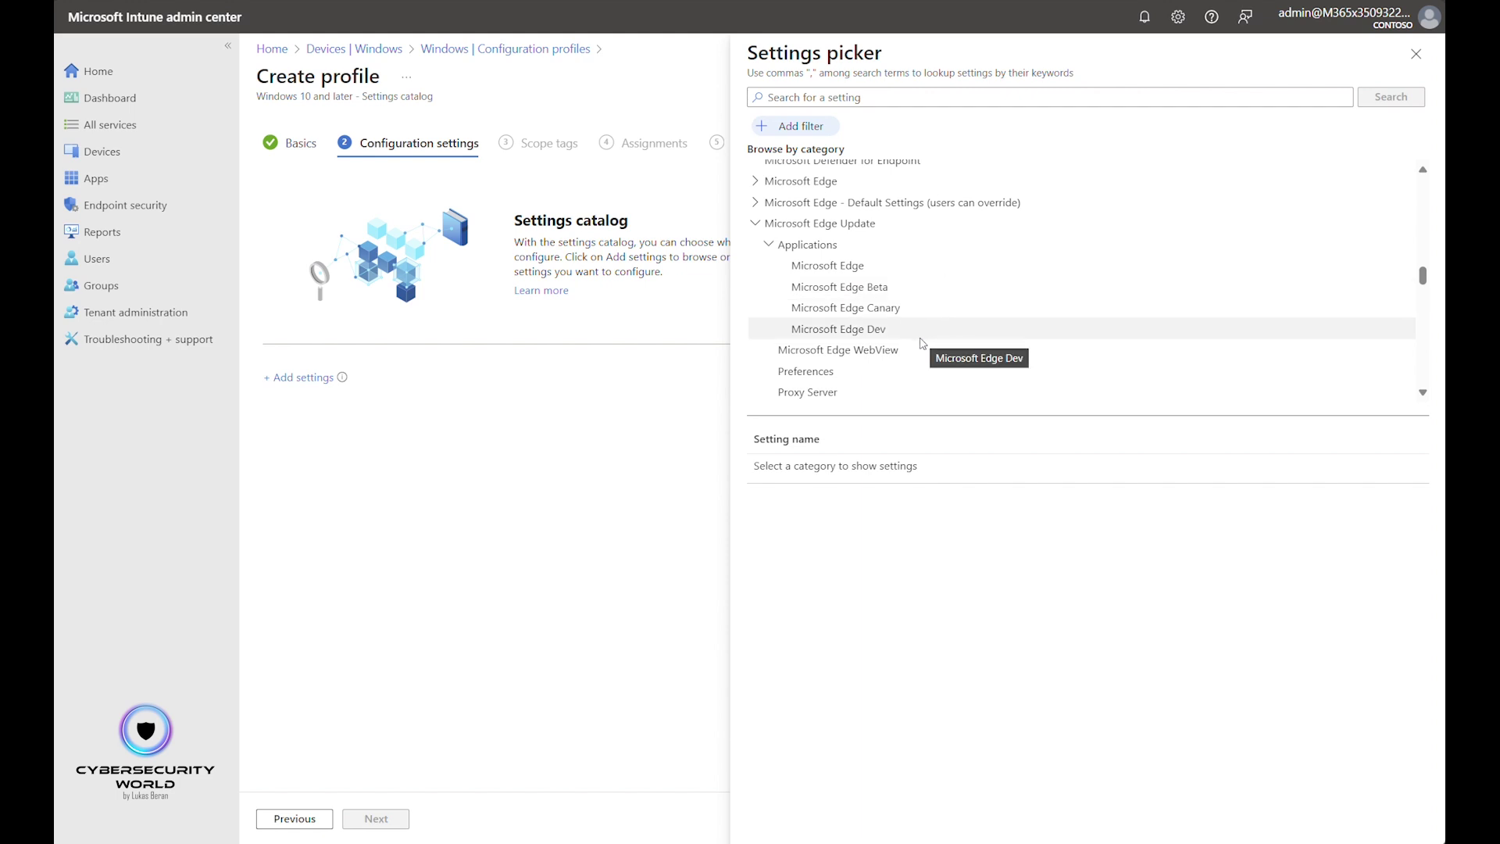
left_click(844, 251)
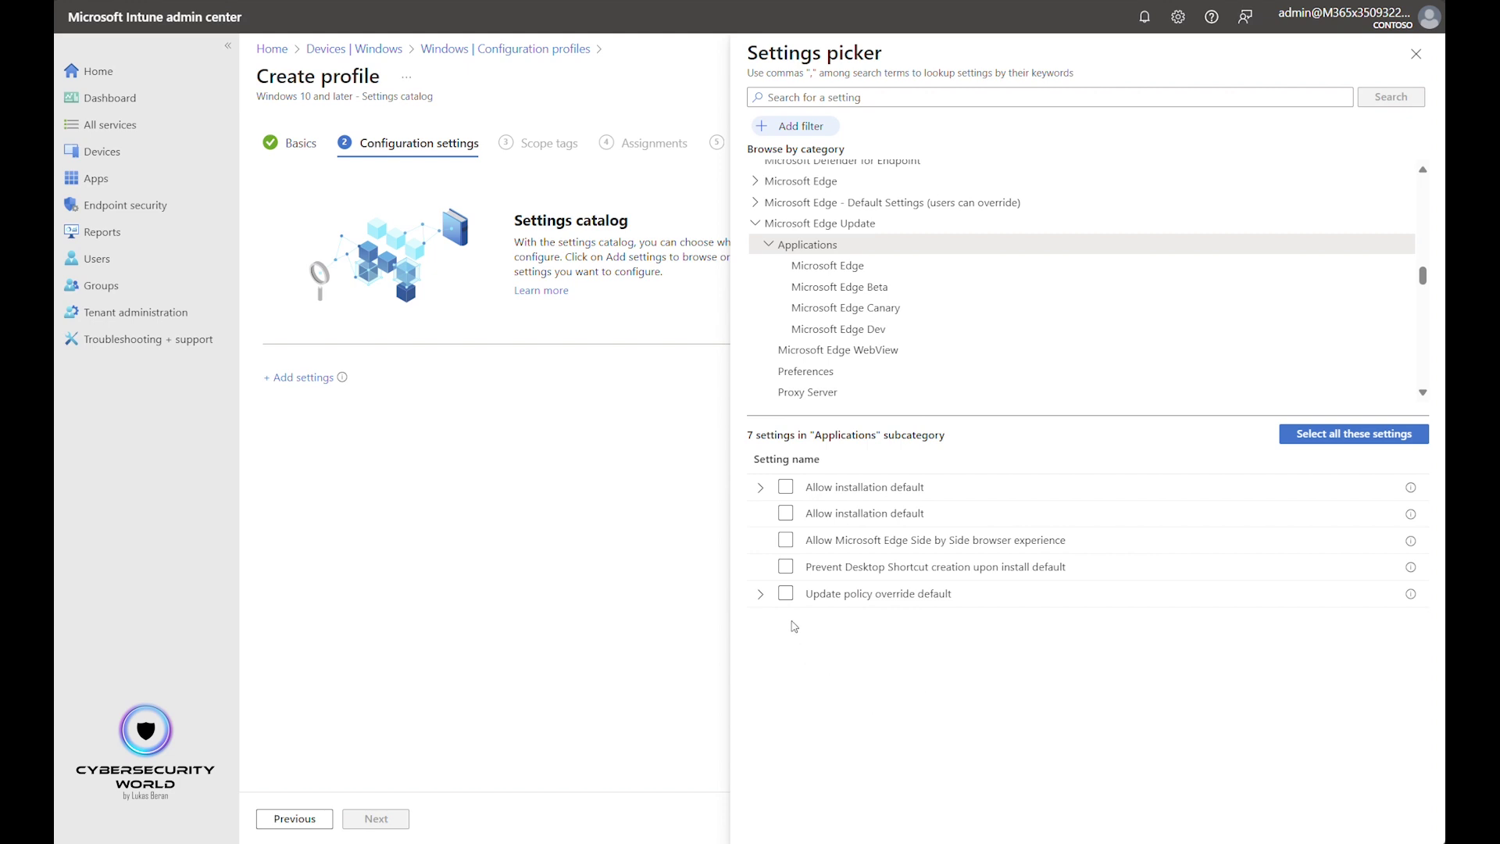
Step: Add Update policy override default to the profile and show the Microsoft Edge Beta settings
left_click(785, 593)
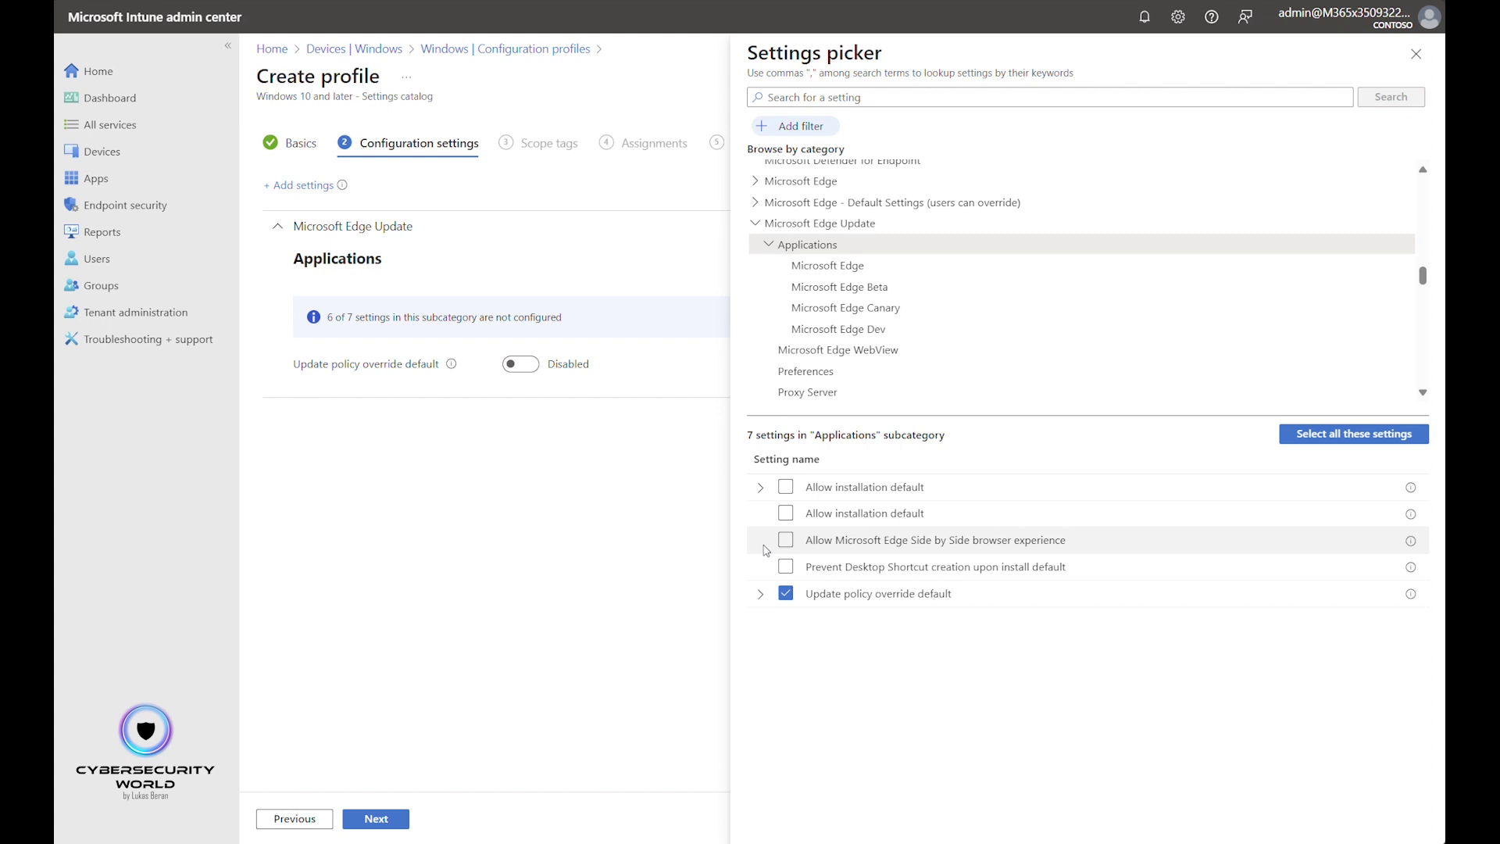
left_click(881, 289)
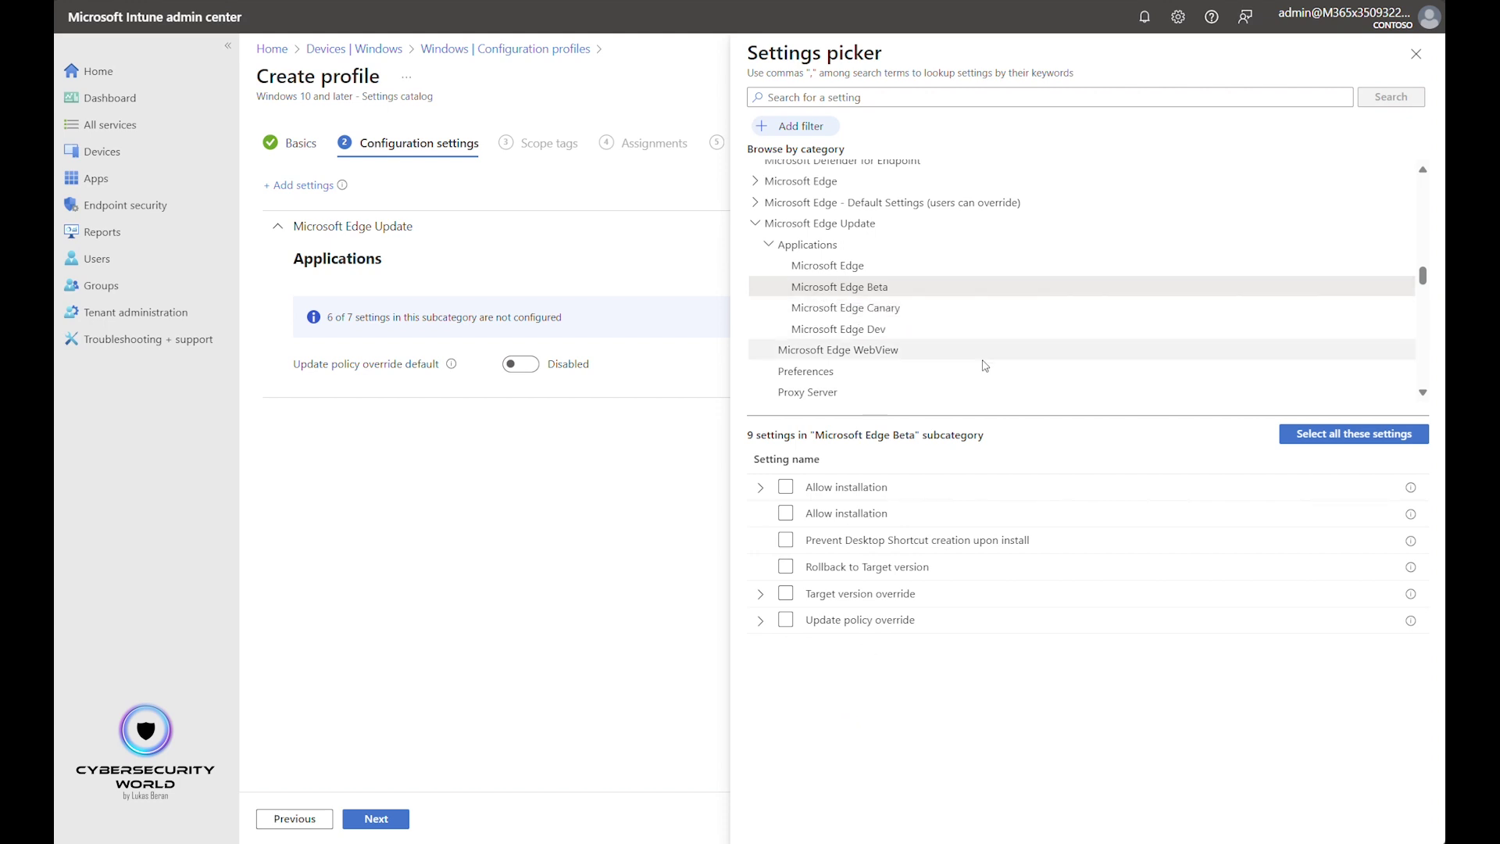
Step: Add the WebView Update policy override and Preferences' Auto-update check period override settings
scroll(877, 309, "down", 2)
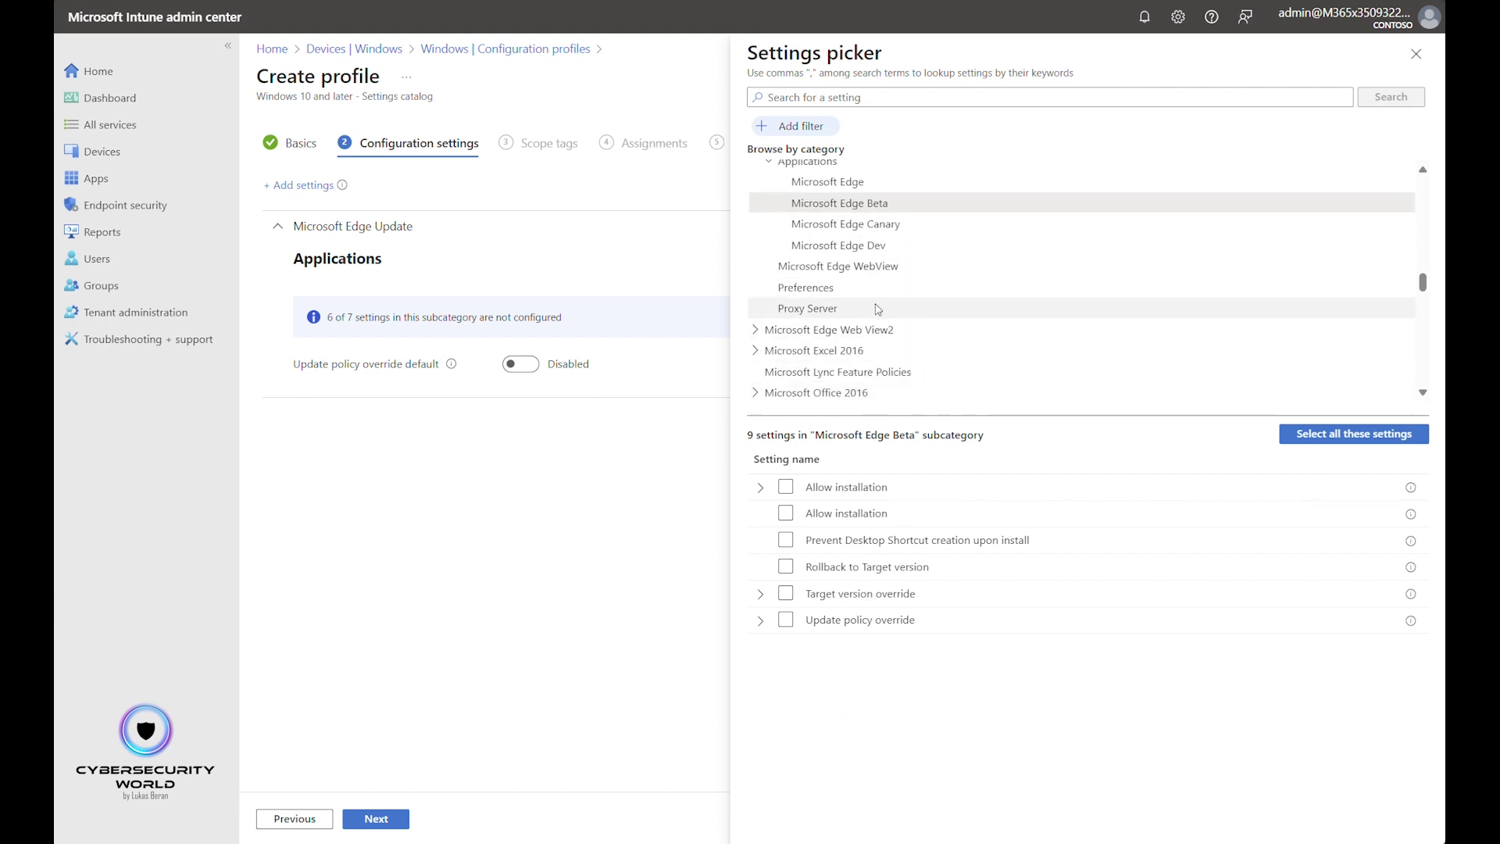
left_click(840, 266)
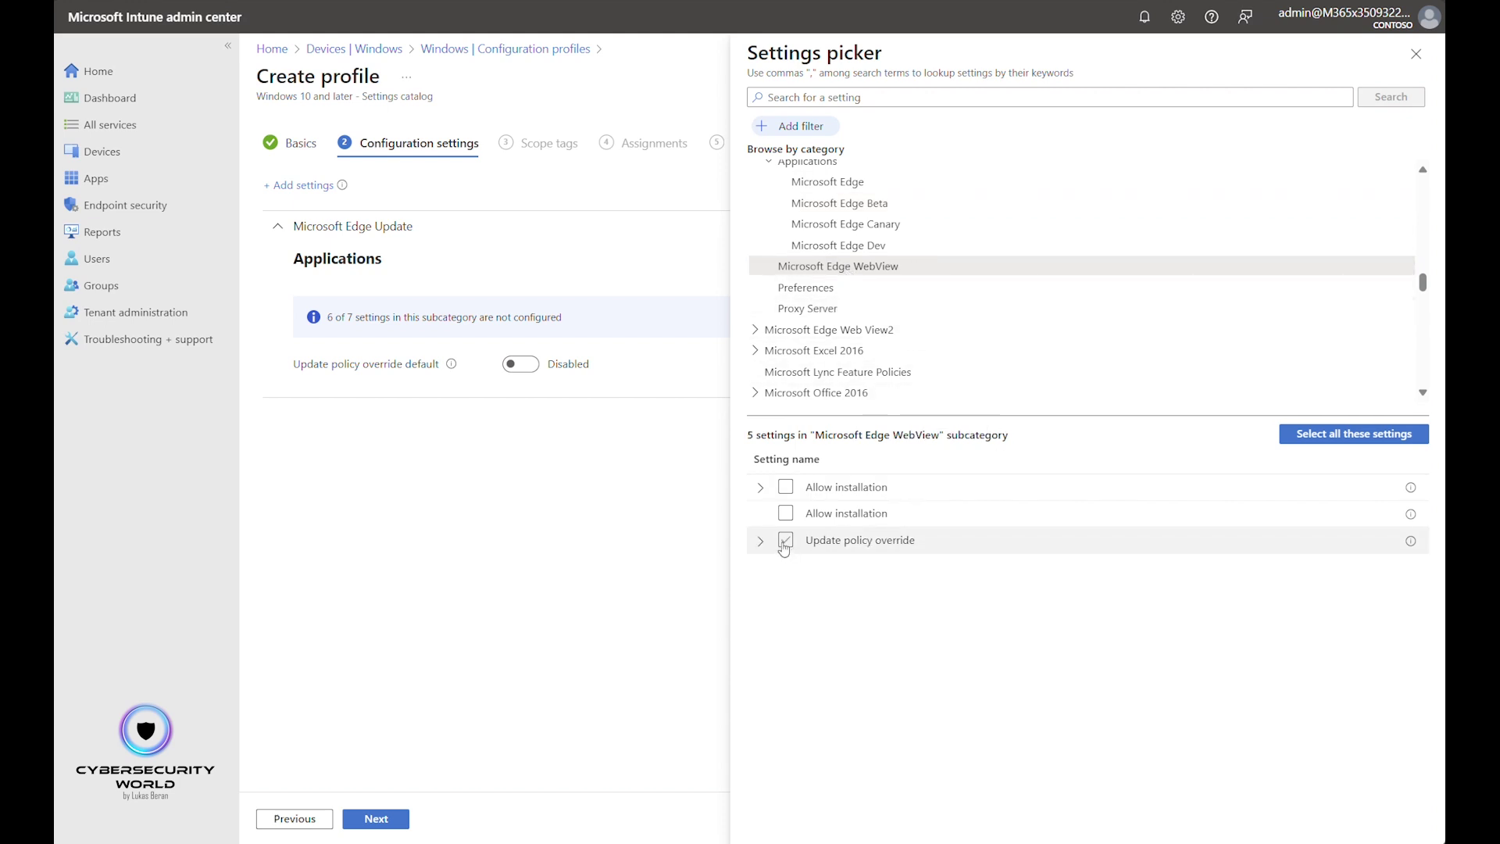
left_click(785, 540)
left_click(820, 296)
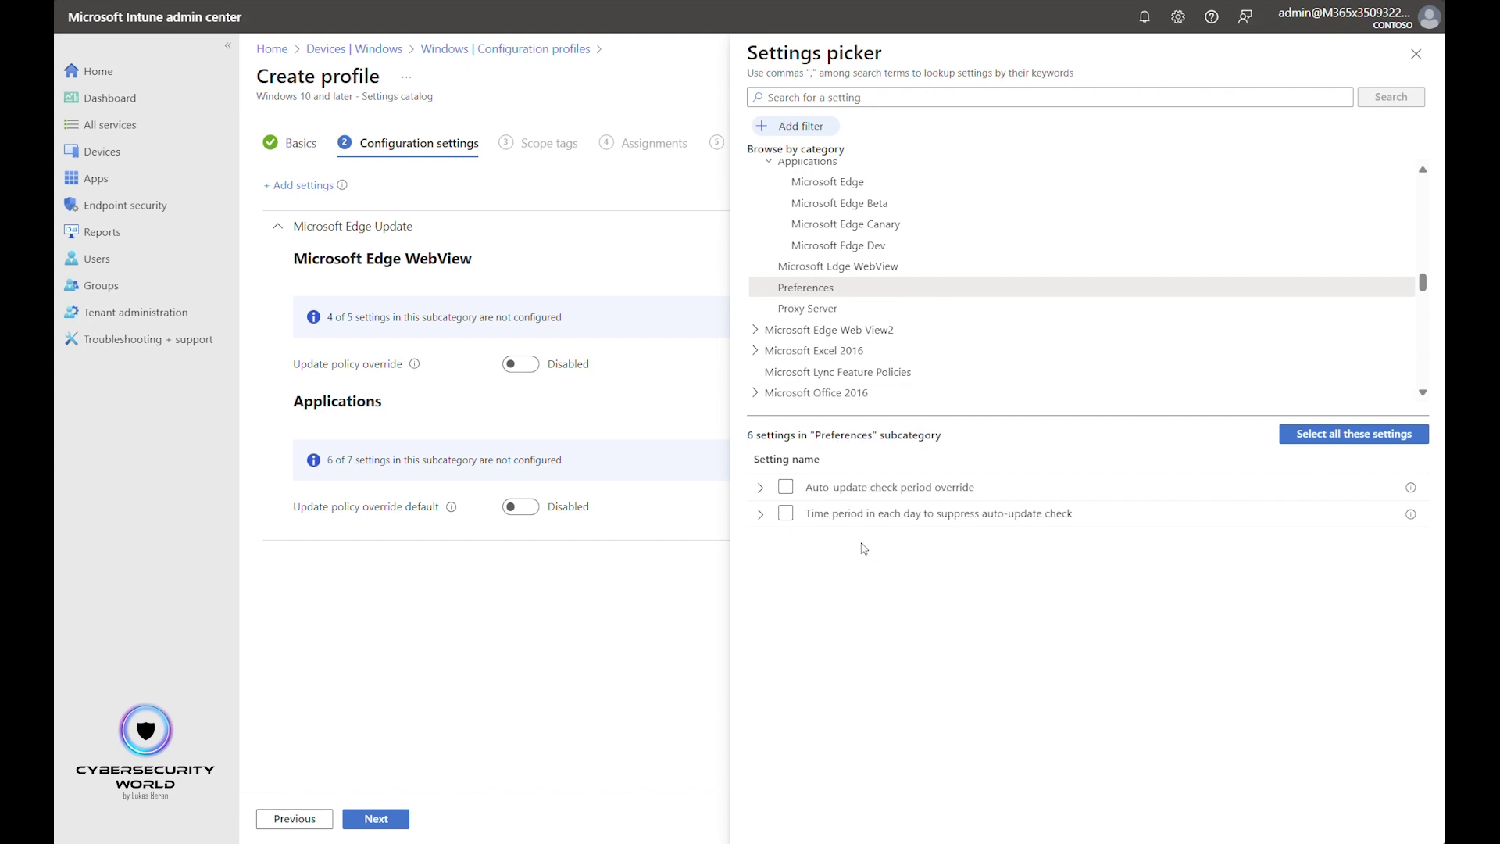
left_click(785, 486)
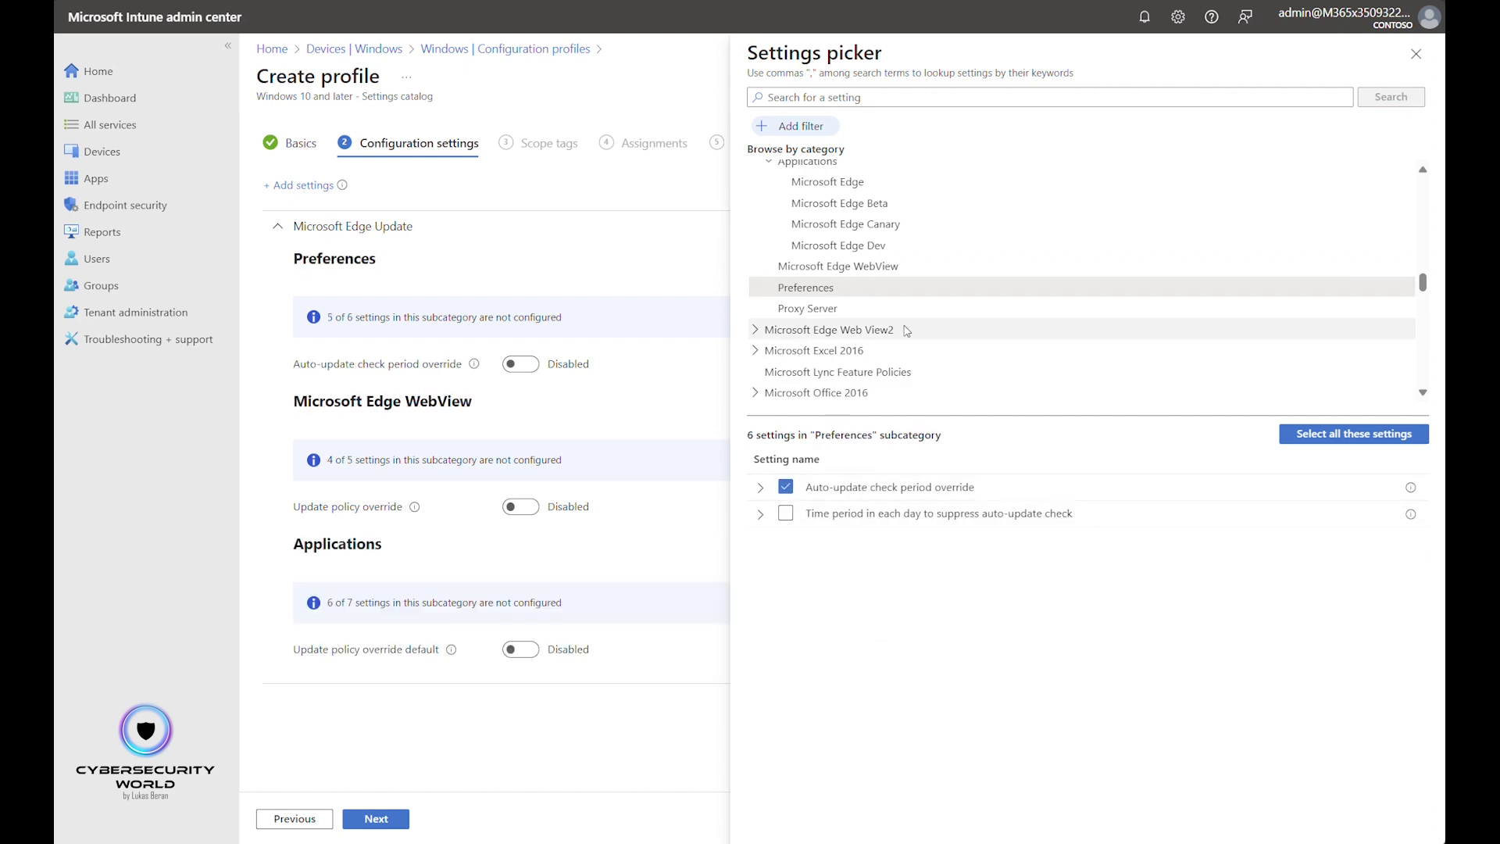
Step: Add the Proxy Server settings, including the proxy server choice, then close the picker
left_click(848, 310)
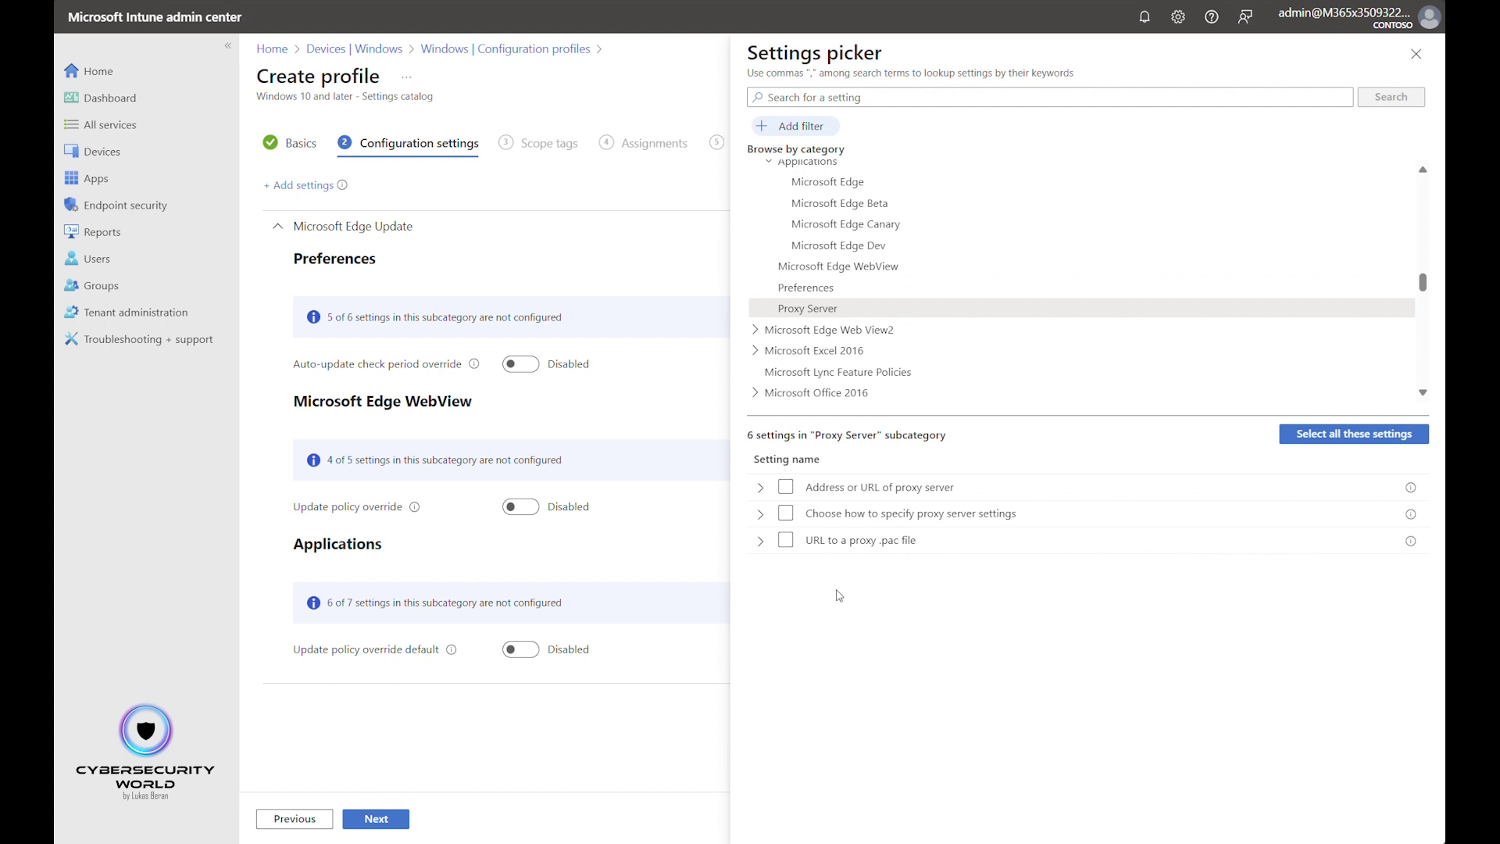
left_click(785, 486)
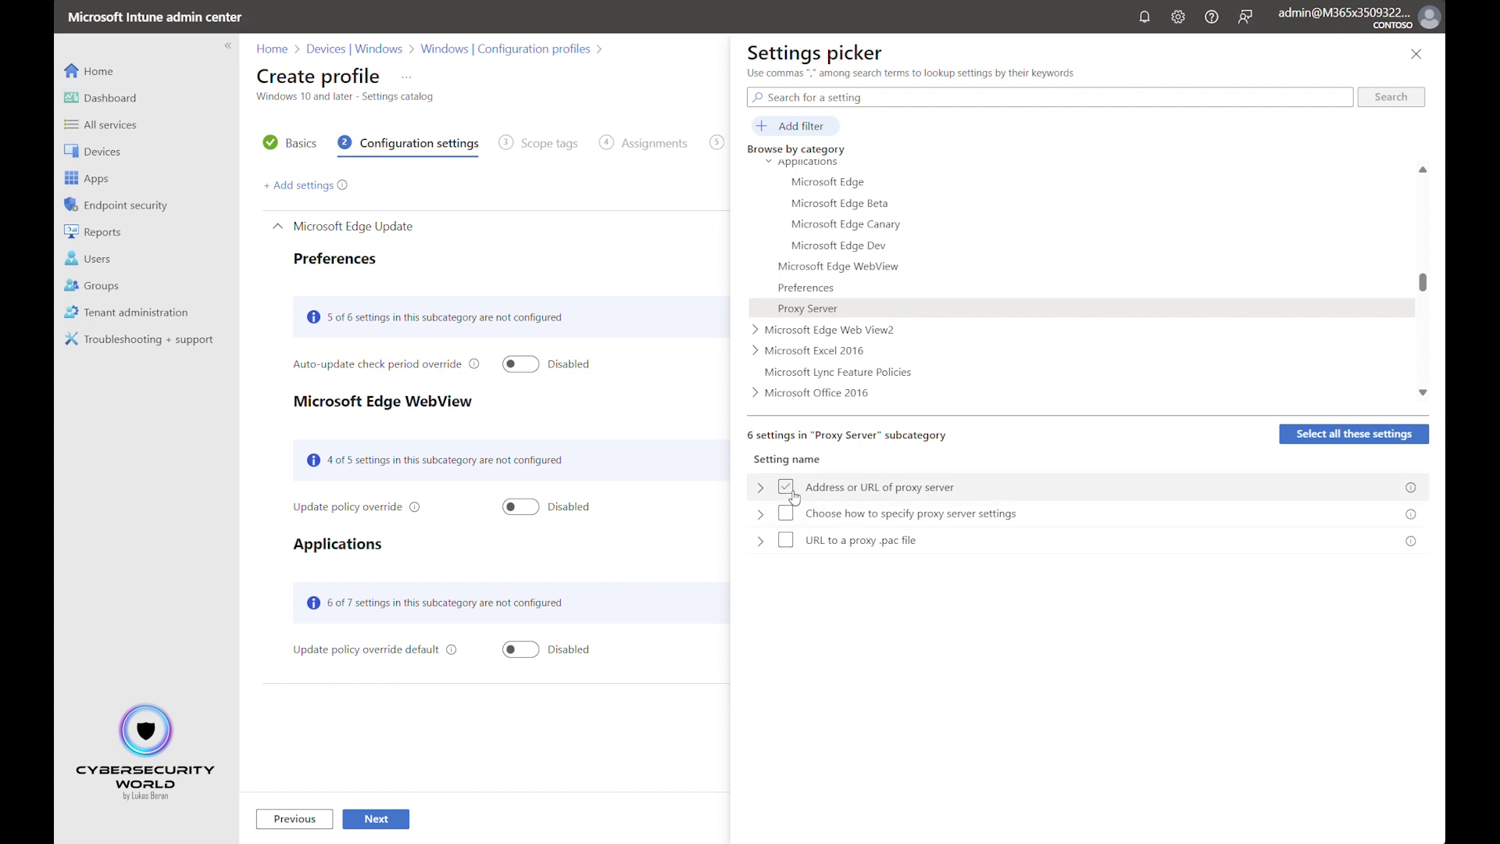
left_click(786, 514)
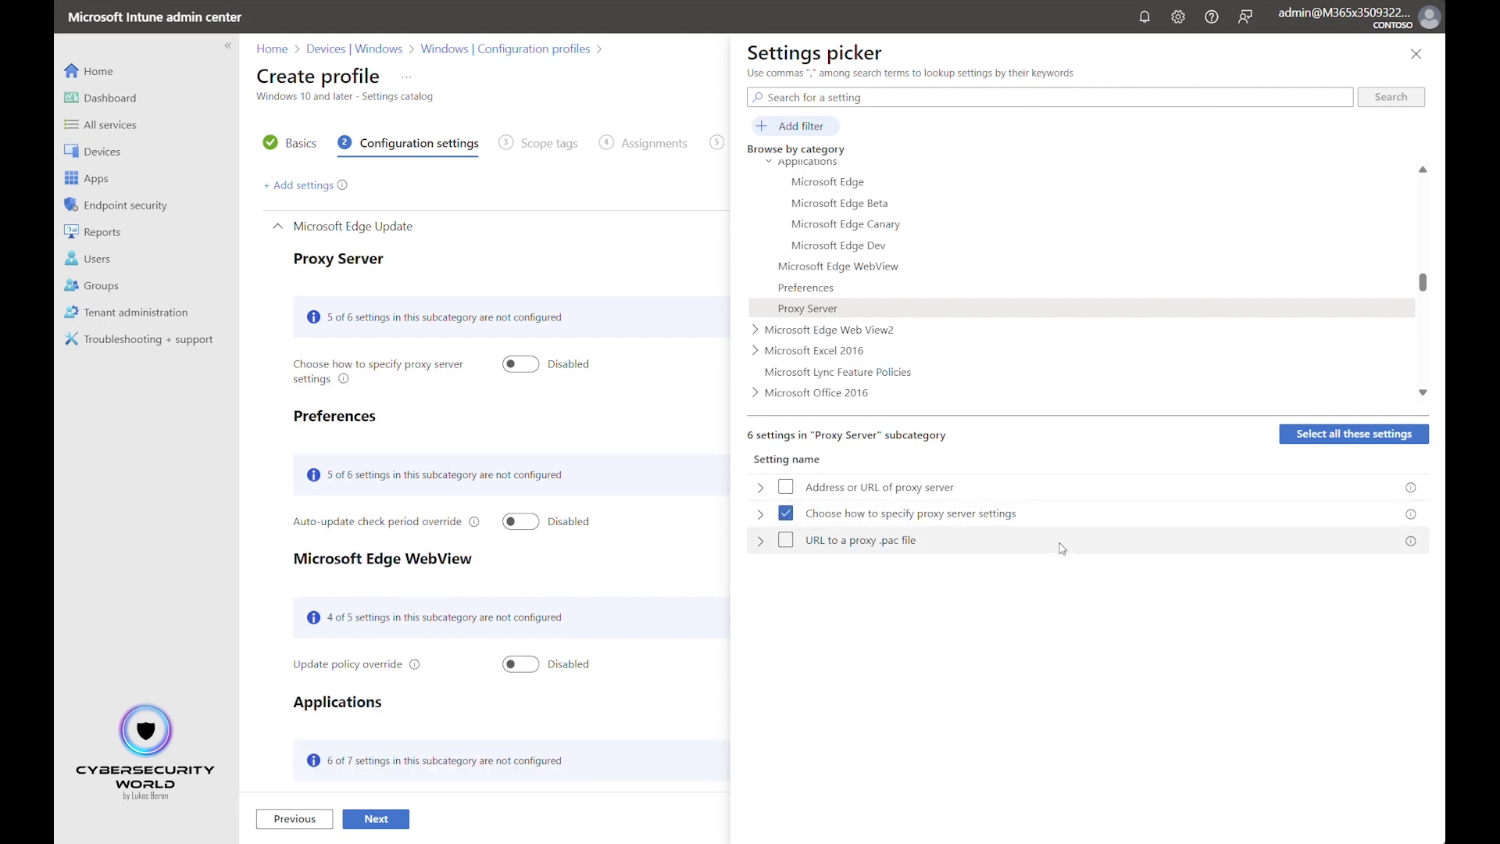
left_click(1415, 53)
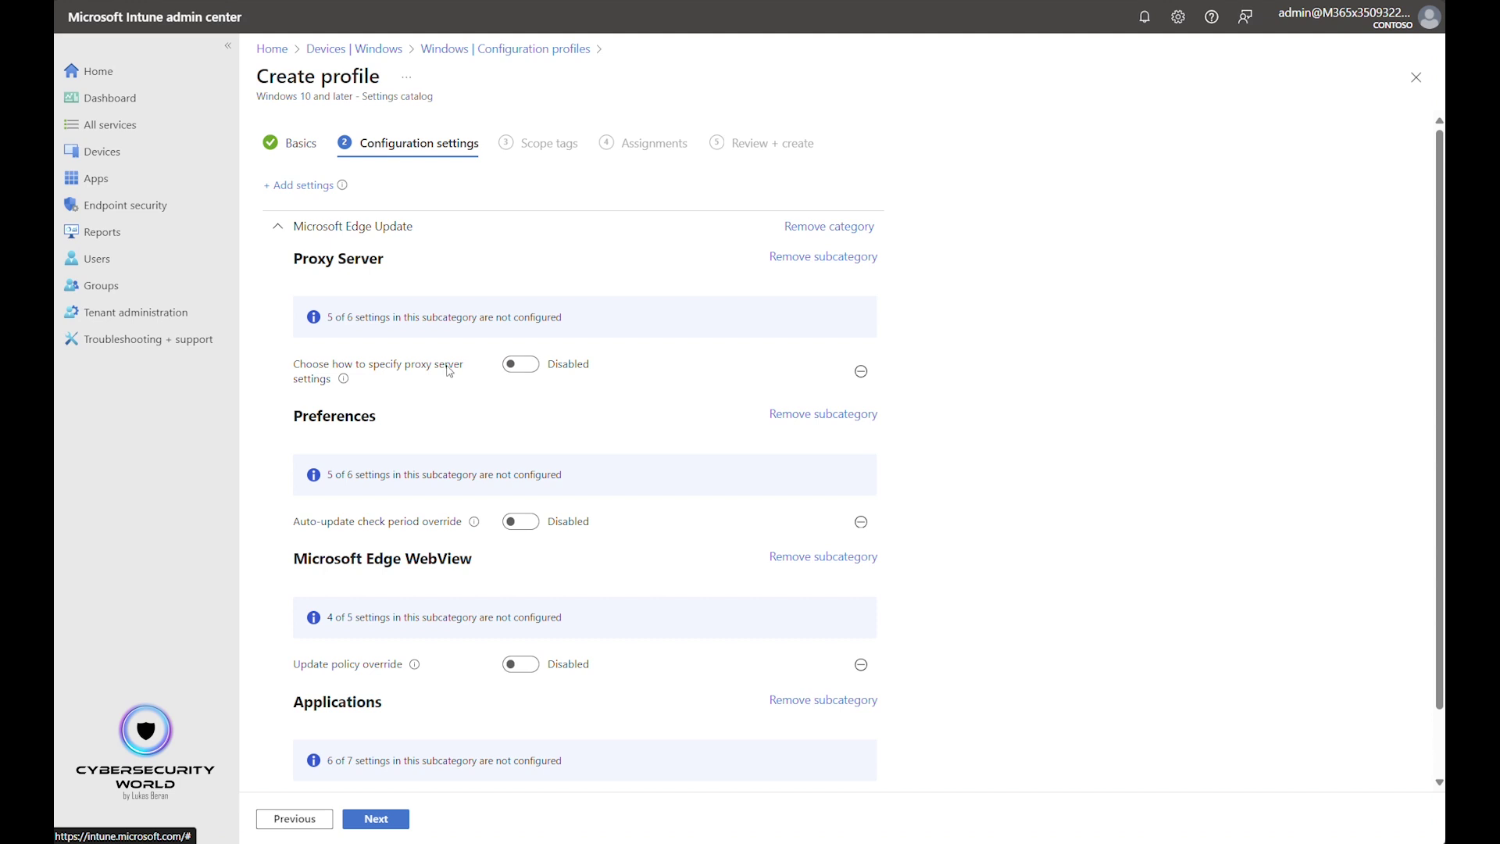
Step: Enable the proxy server choice setting with mode 'Never use a proxy'
left_click(522, 365)
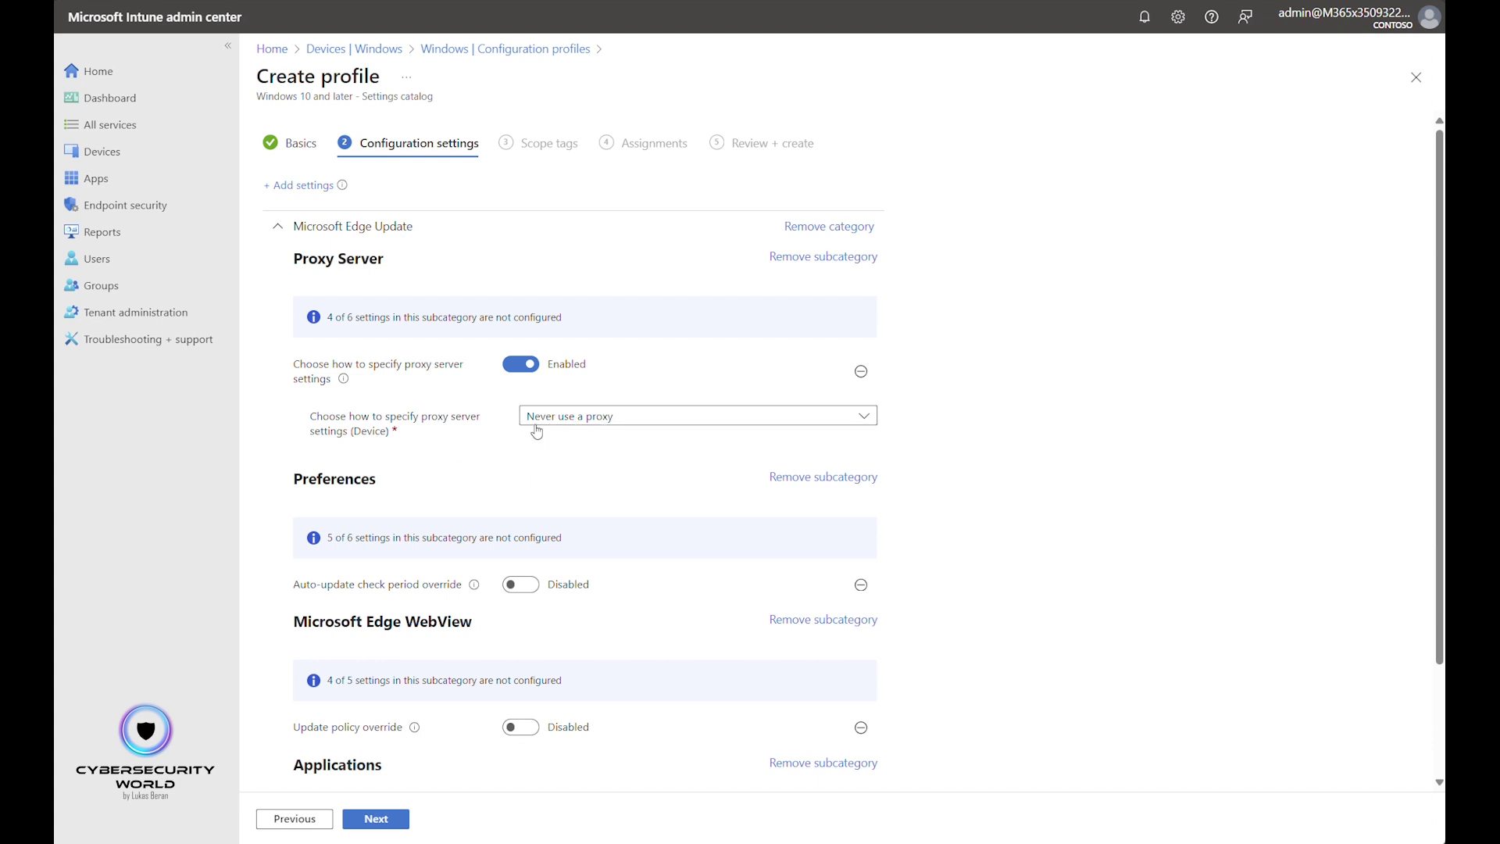
left_click(563, 426)
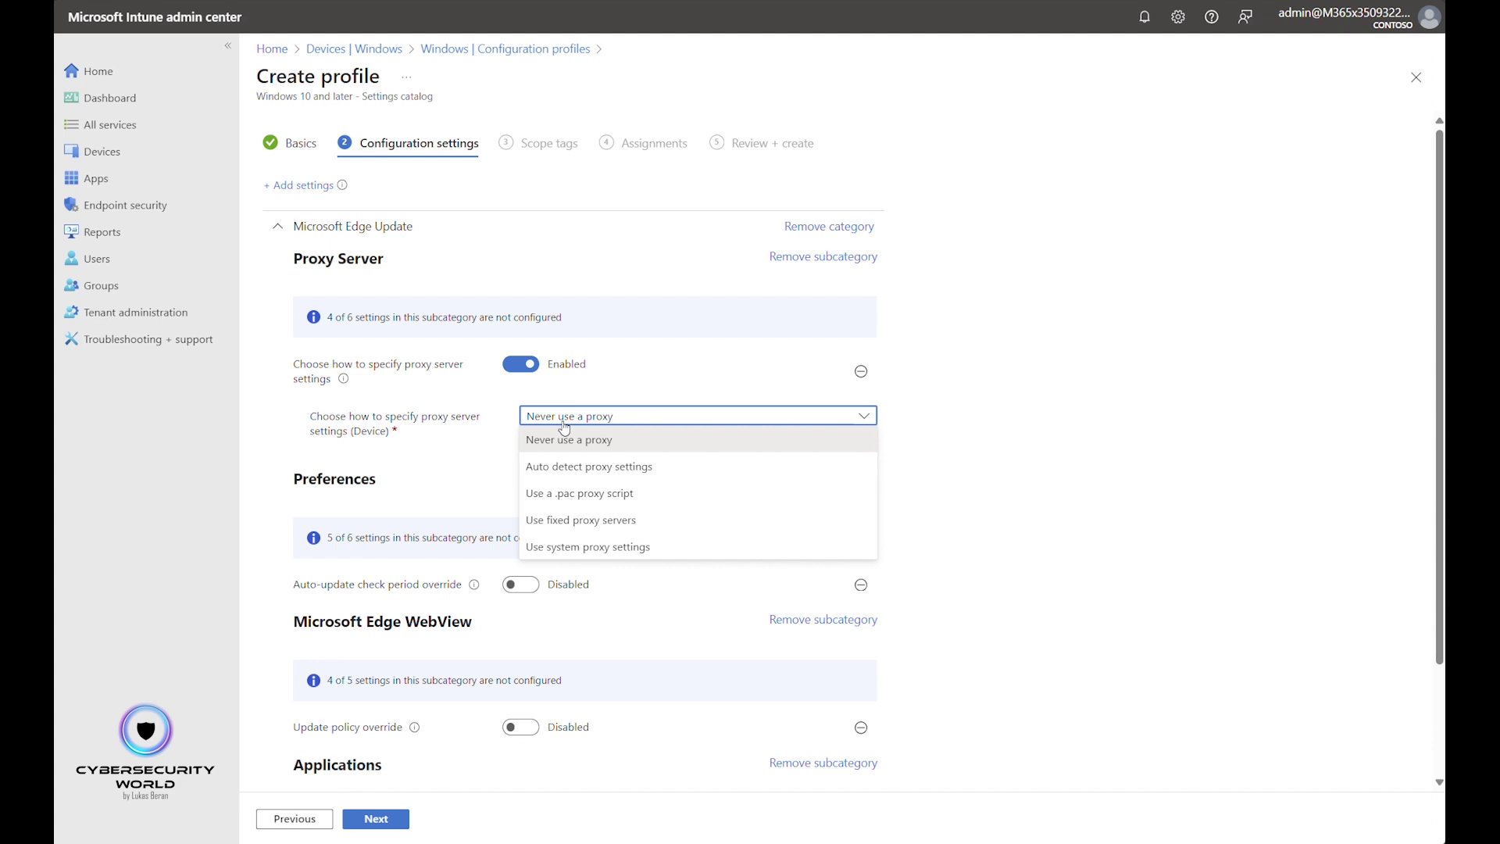
left_click(1110, 406)
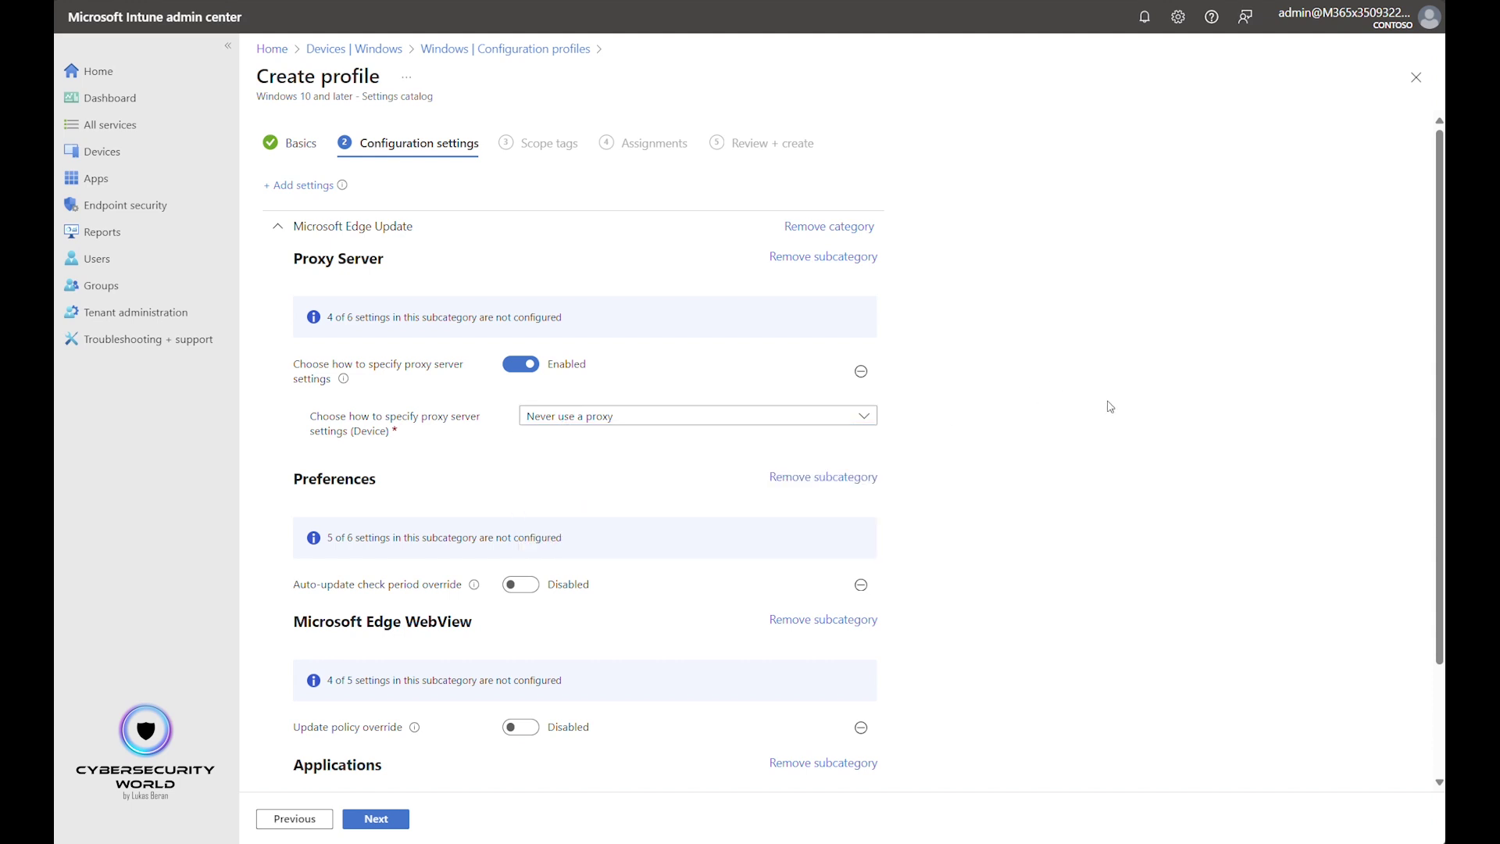
scroll(672, 504, "down", 2)
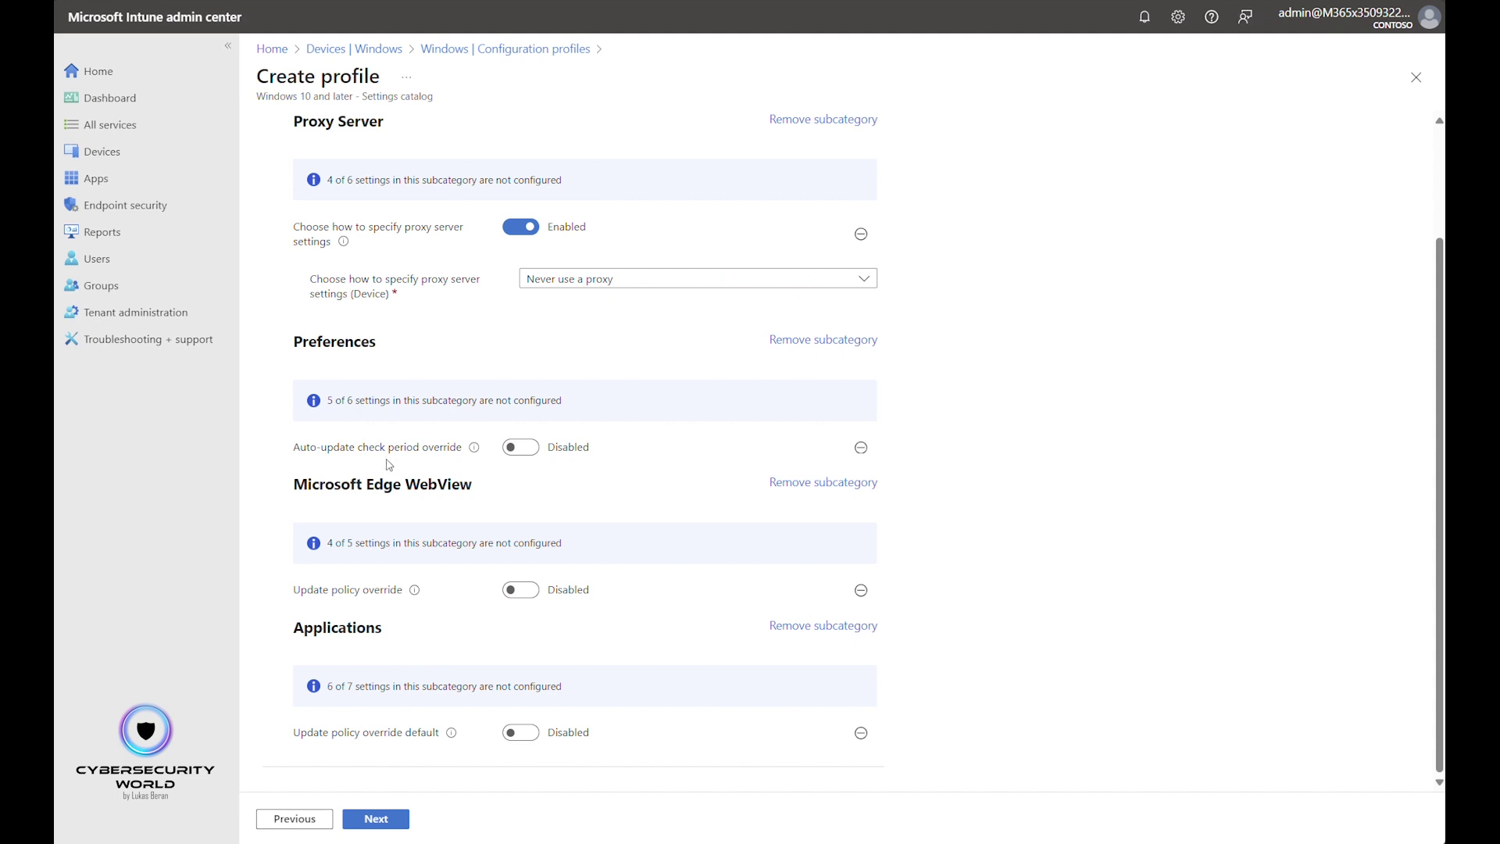
Step: Enable Auto-update check period override and change the minutes between checks from 1400 to 120
left_click(513, 448)
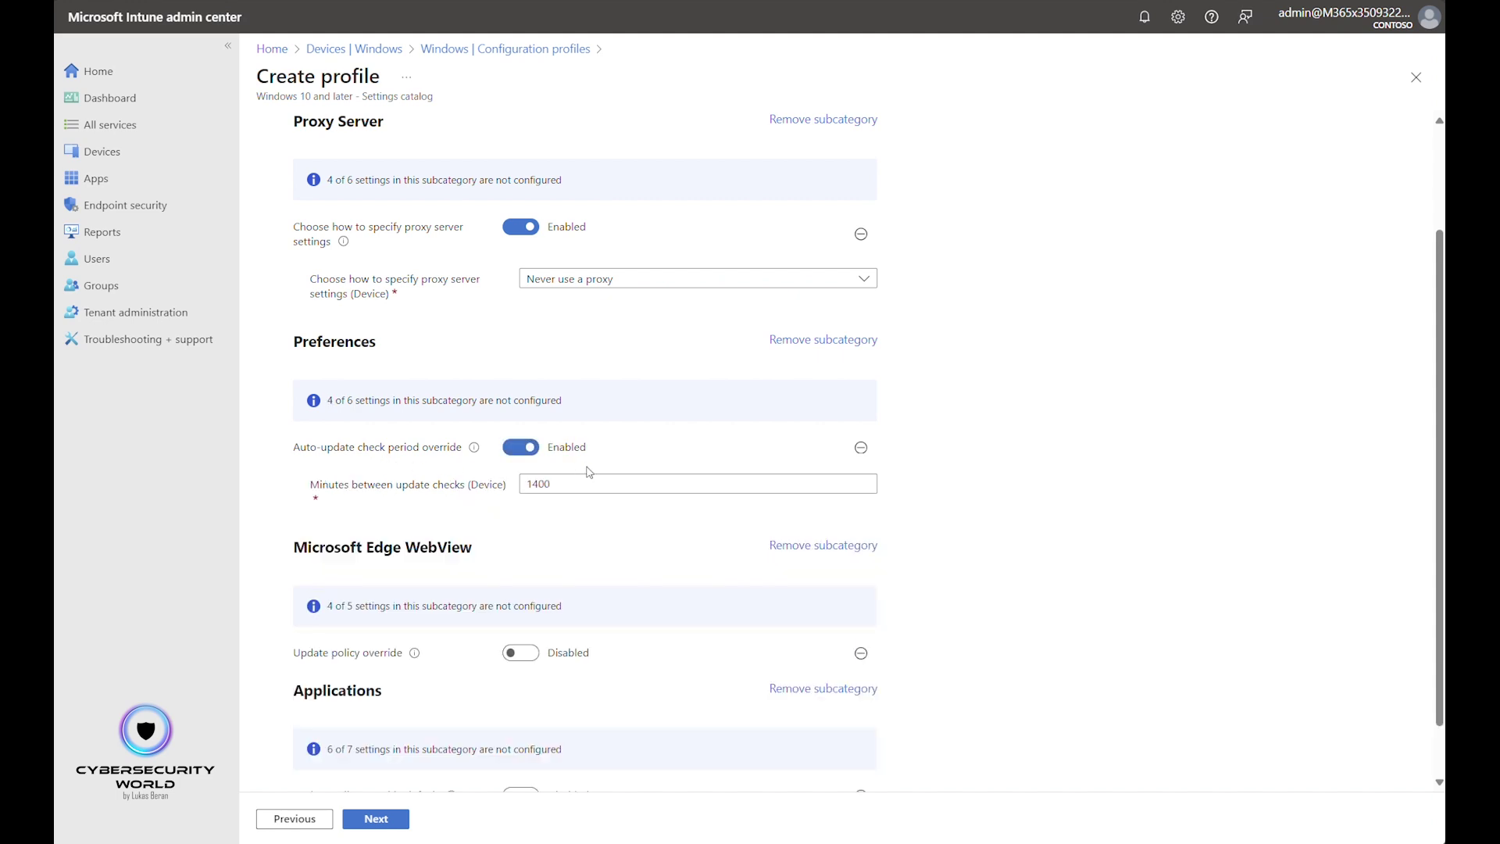
double_click(703, 484)
type("1")
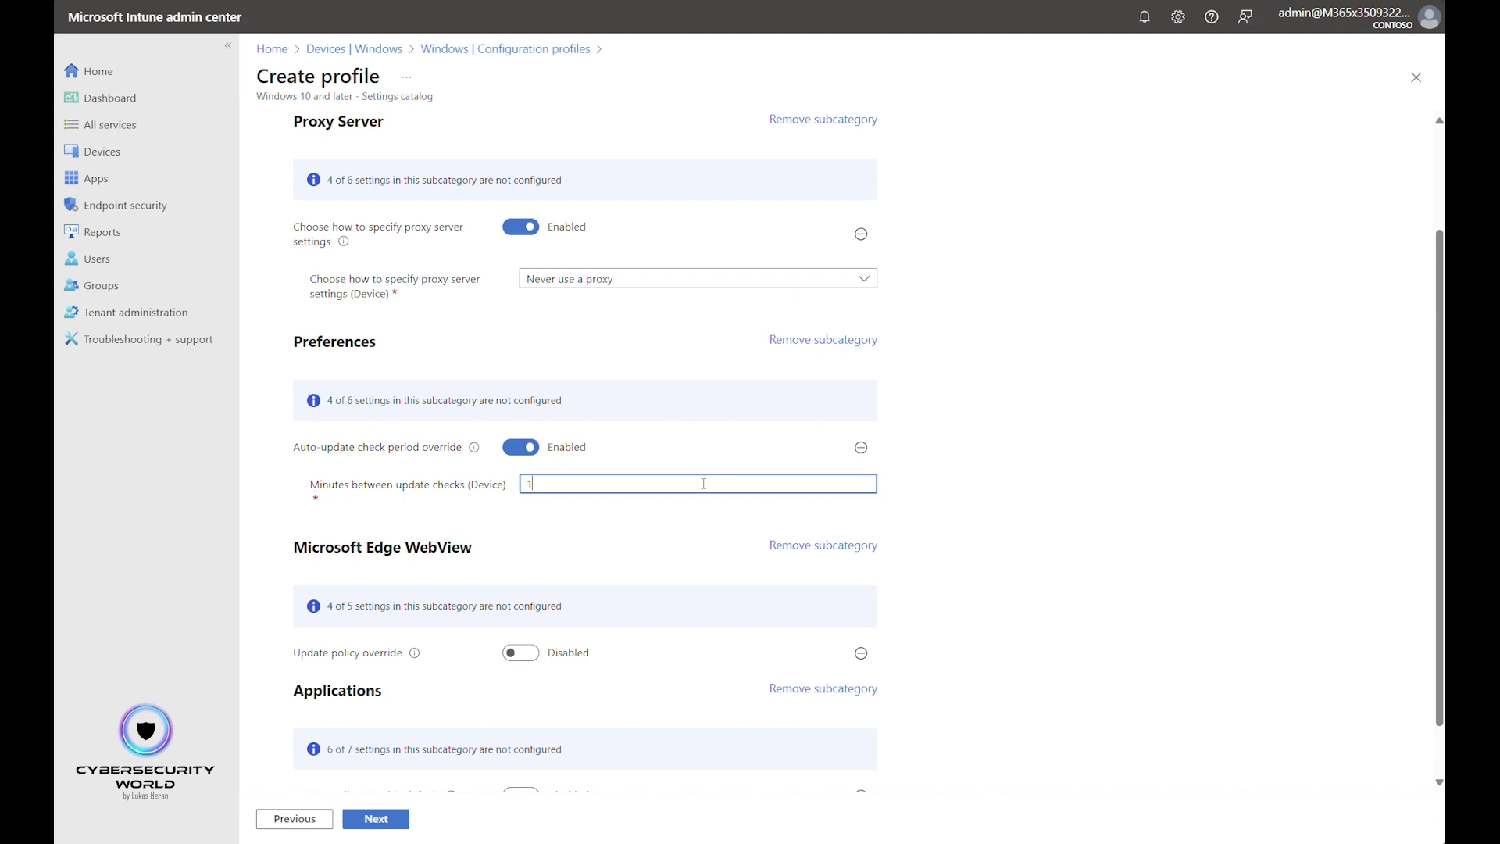
type("20")
scroll(828, 585, "down", 1)
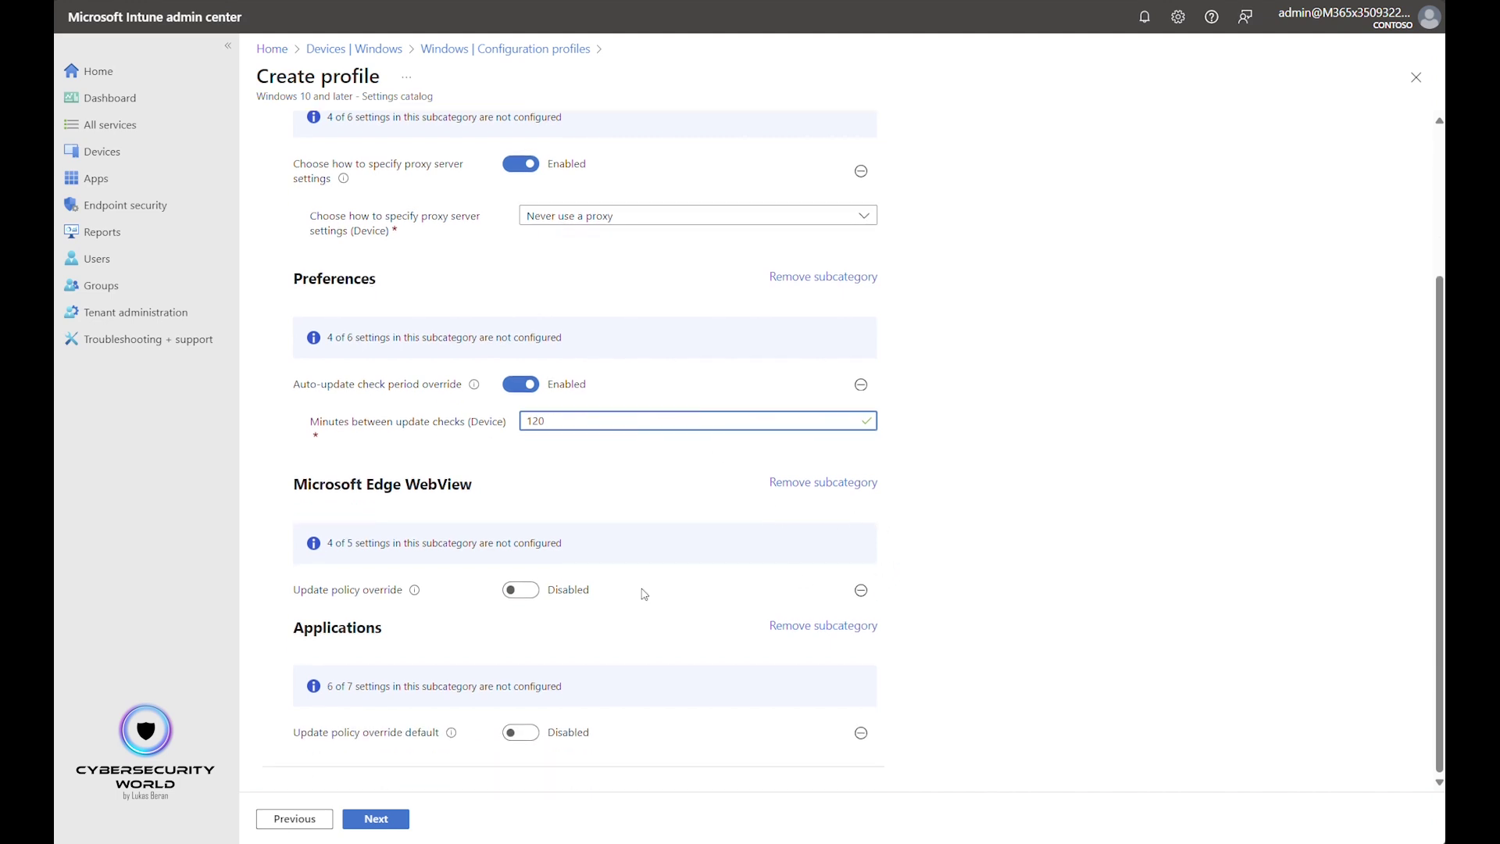
Step: Enable the Edge WebView Update policy override, keeping 'Always allow updates (recommended)'
left_click(525, 591)
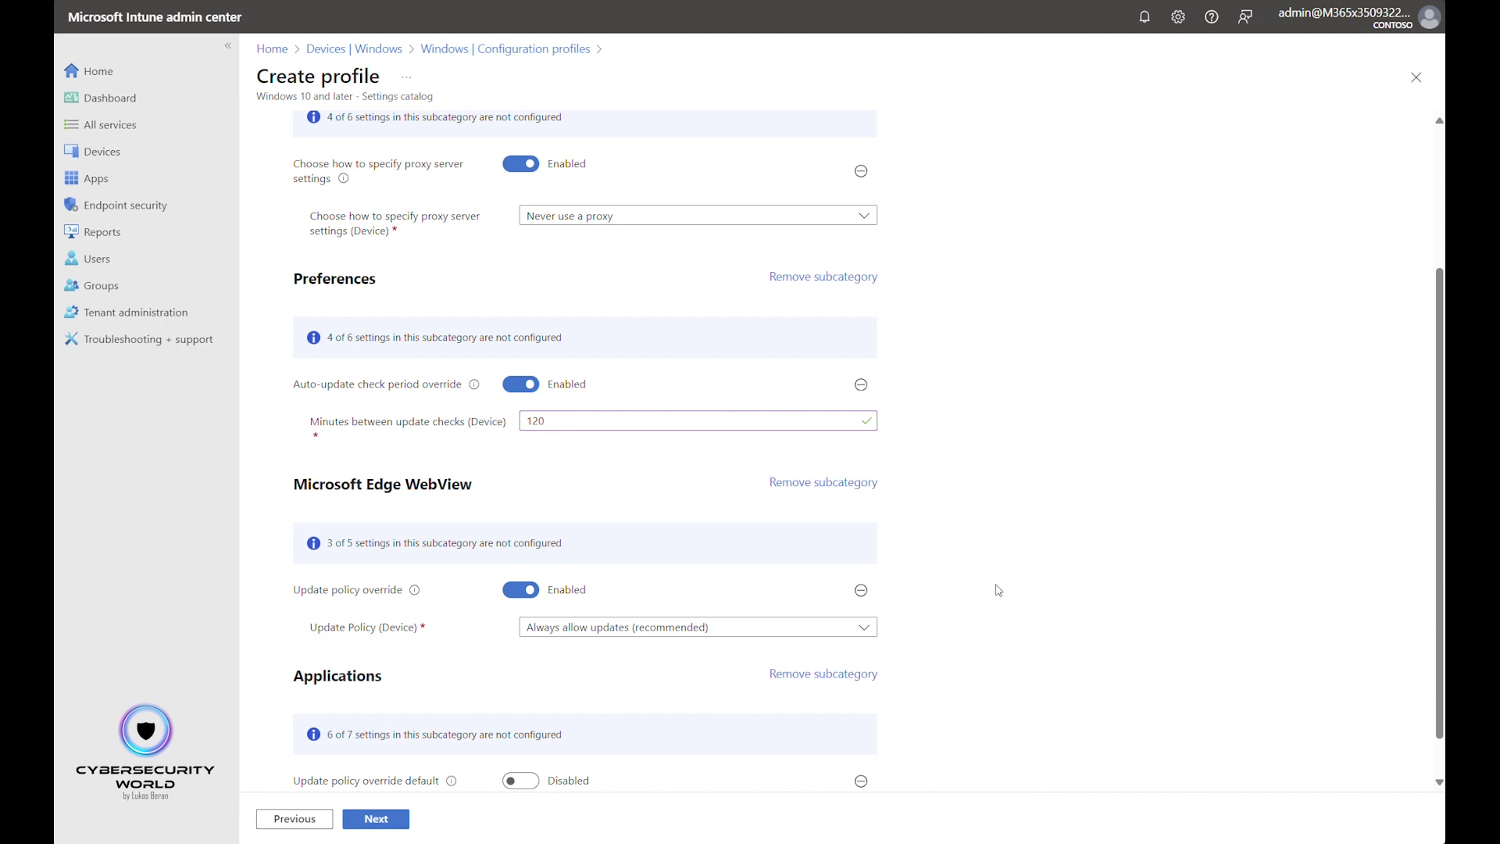
scroll(947, 588, "down", 1)
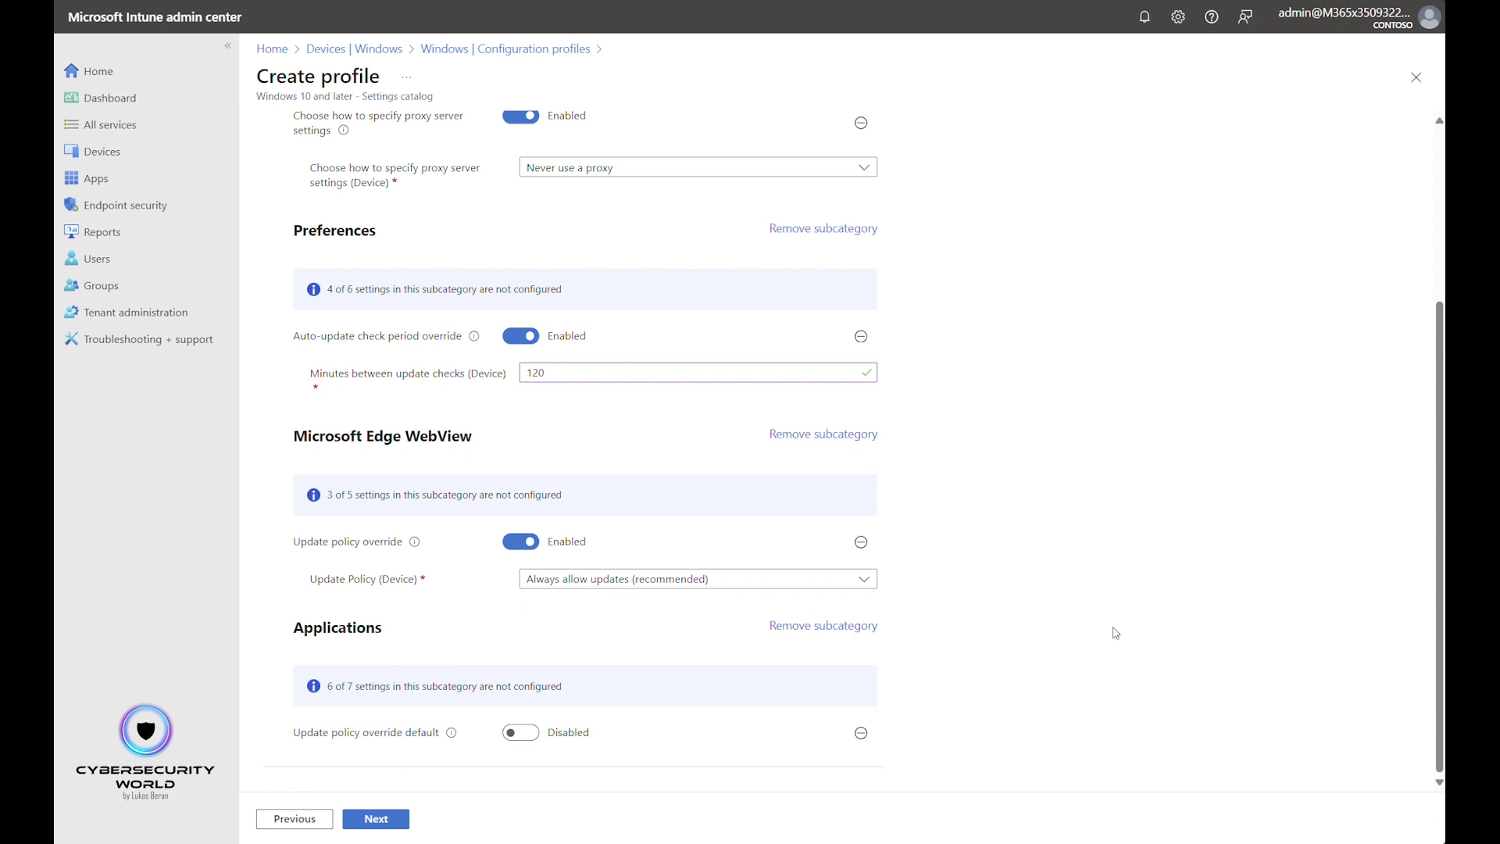
Step: Enable Applications Update policy override default set to 'Always allow updates (recommended)', then proceed to Scope tags
left_click(537, 737)
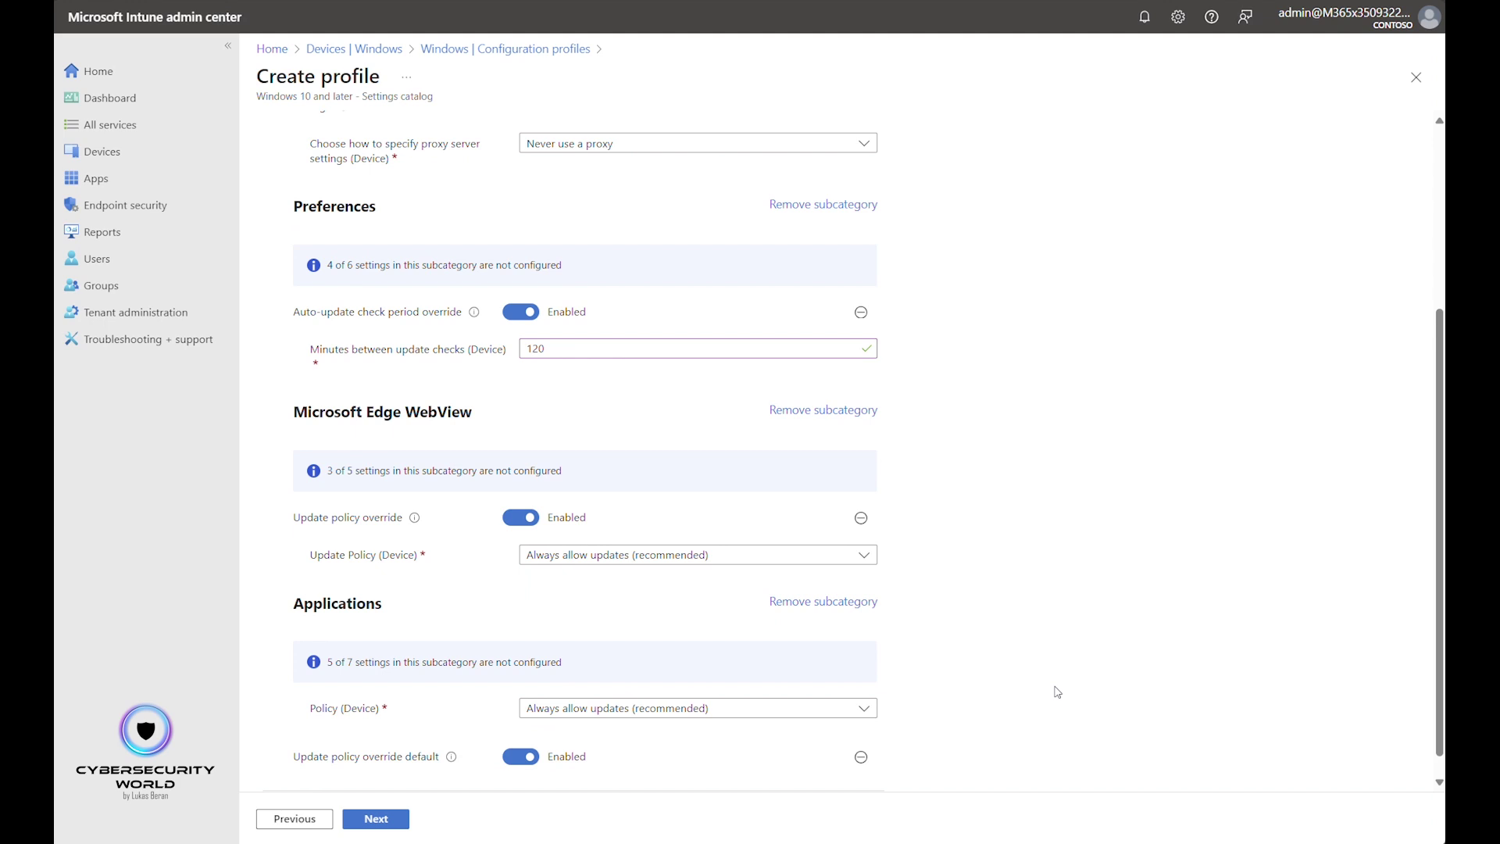
scroll(1056, 691, "down", 1)
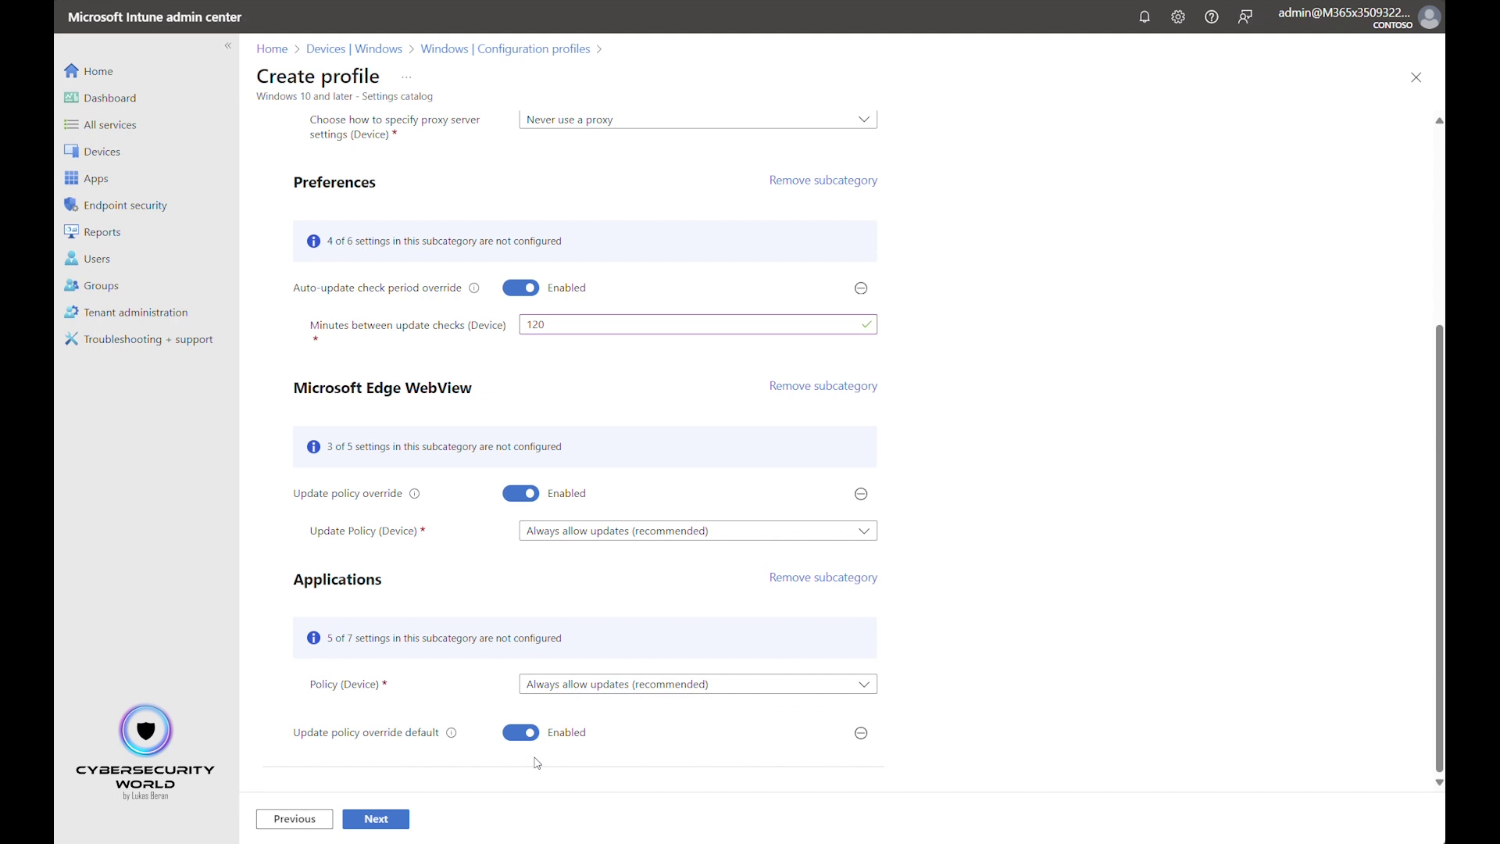
left_click(617, 687)
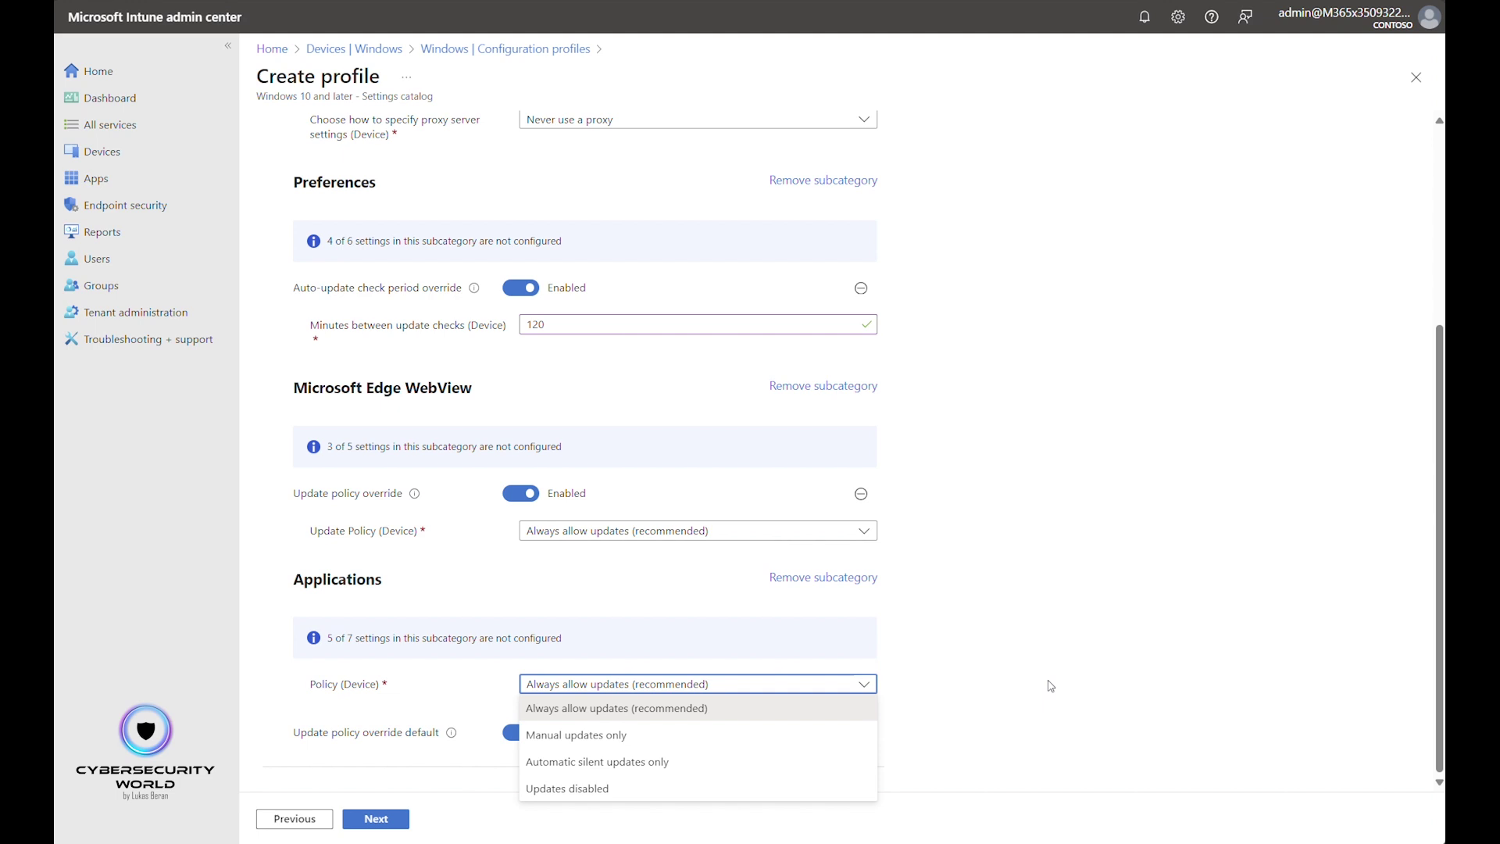
left_click(1051, 685)
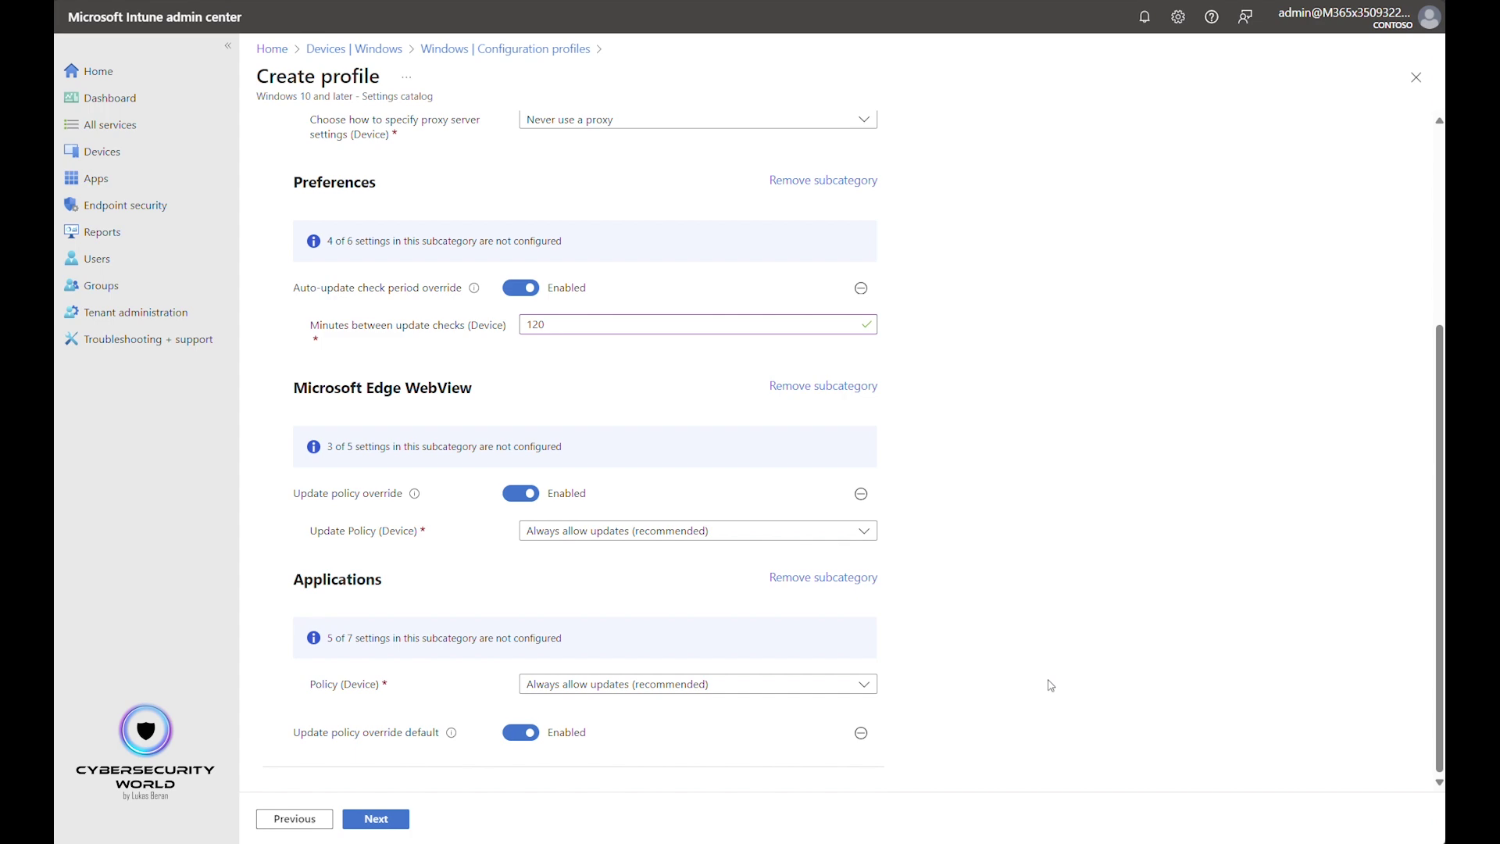
scroll(1051, 685, "up", 3)
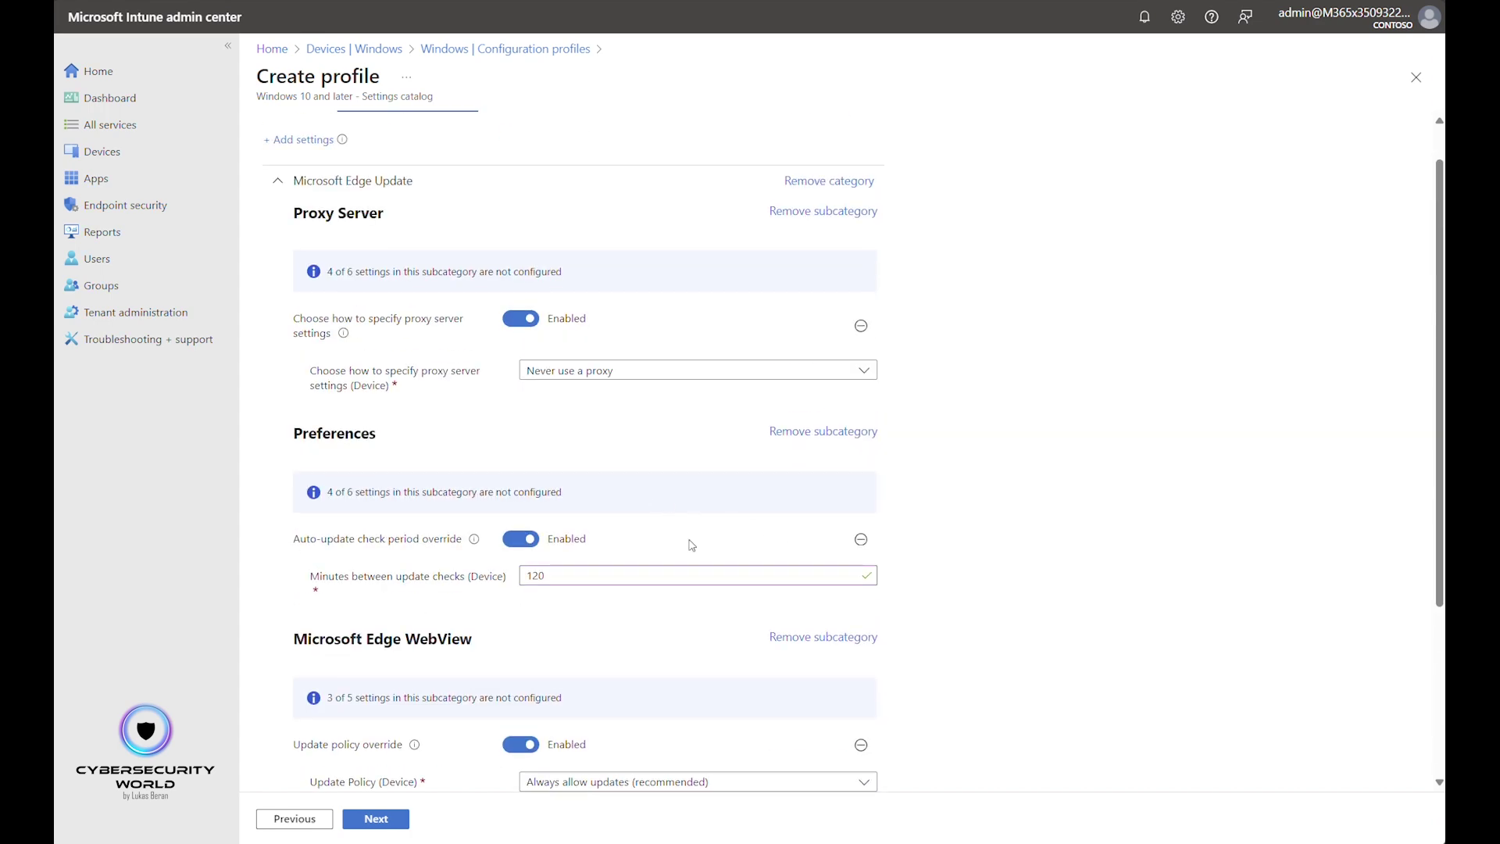
scroll(692, 545, "down", 3)
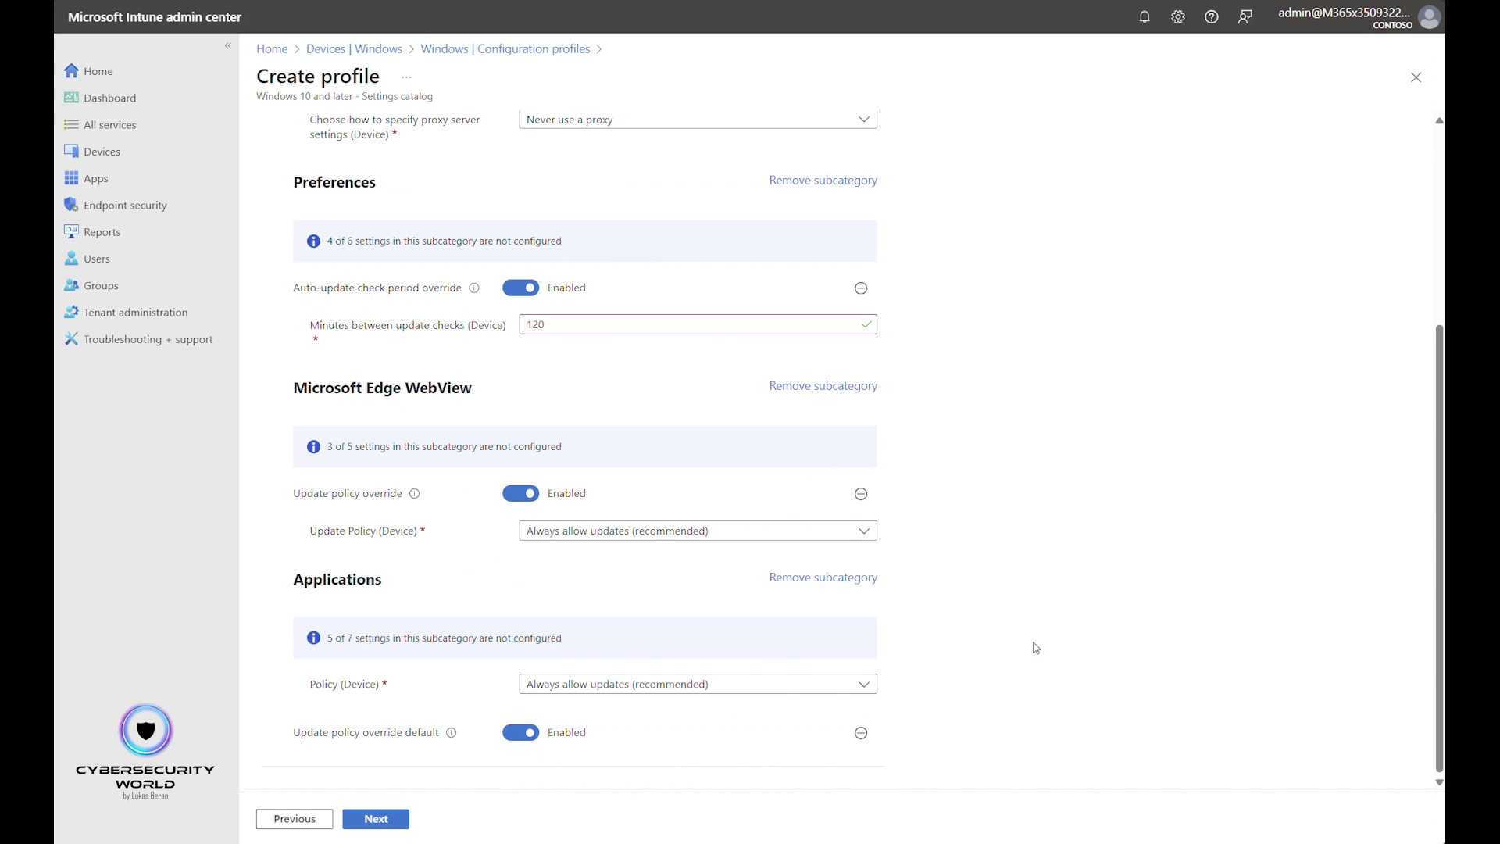
left_click(400, 818)
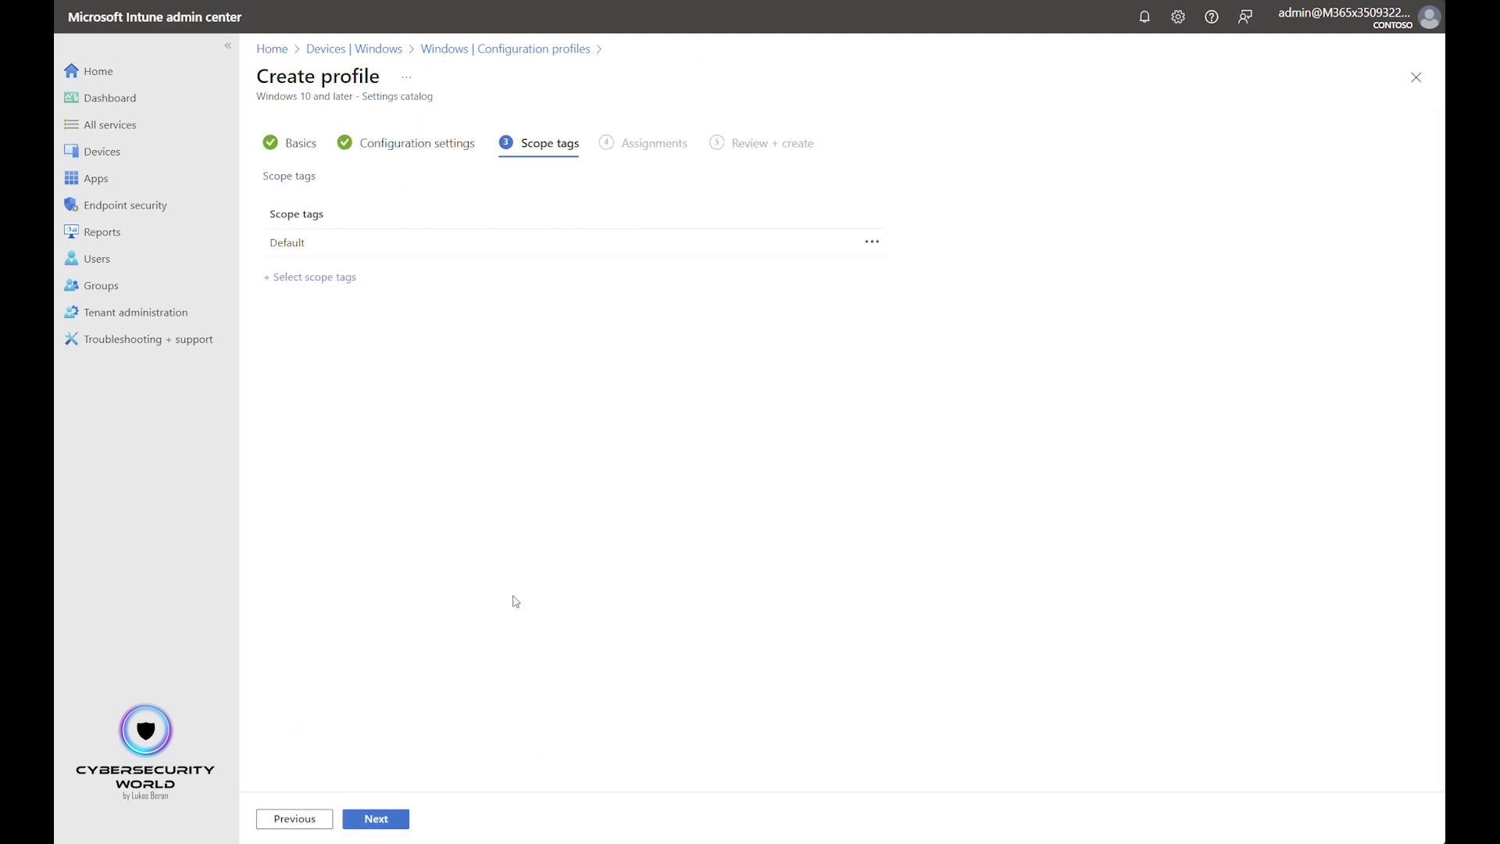
Step: Keep default scope tags, assign the profile to All devices, and create it after review
left_click(387, 817)
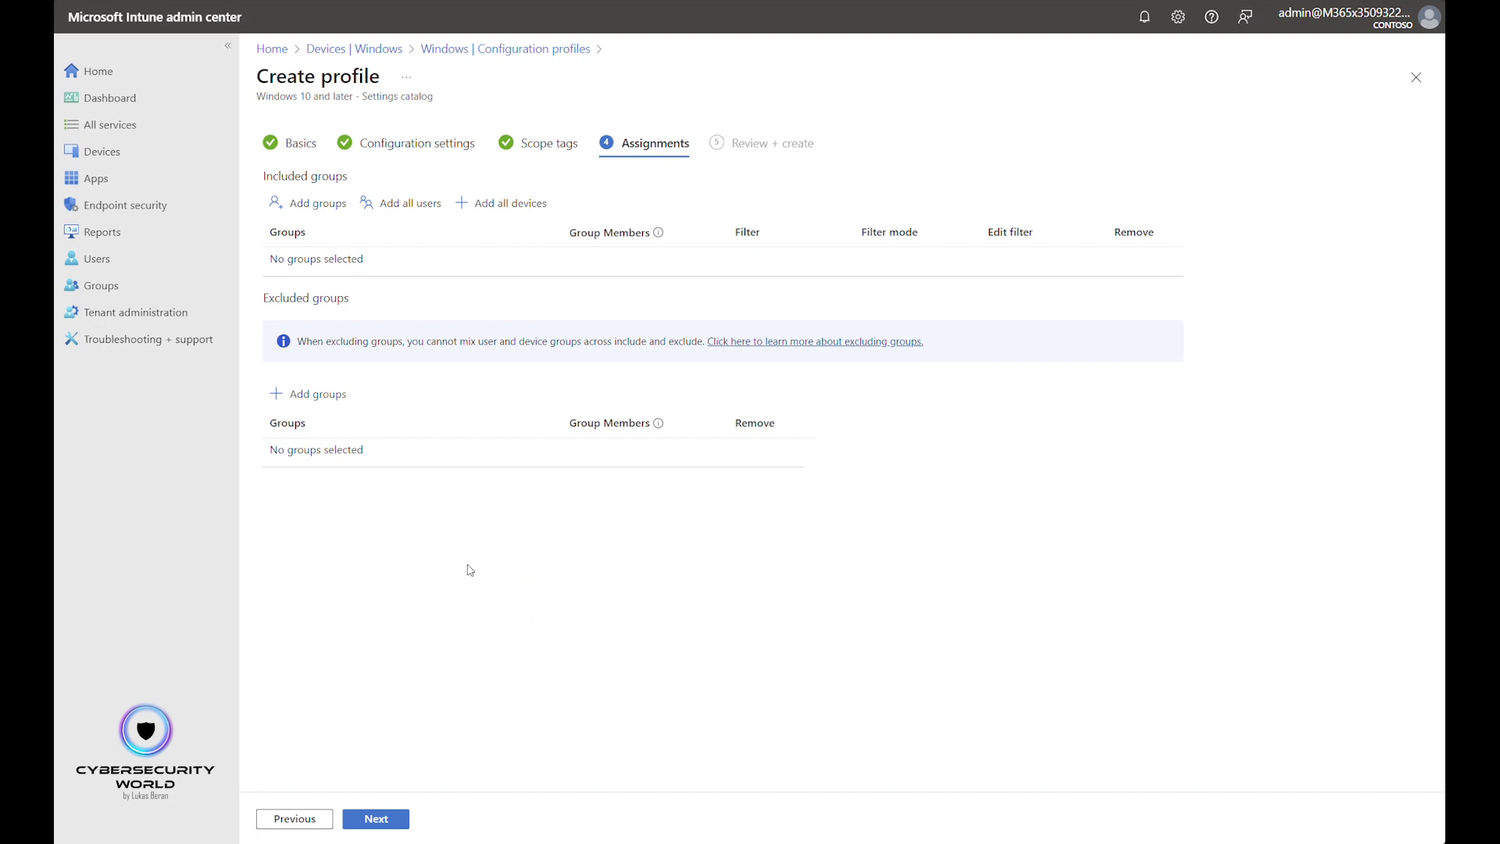
left_click(519, 204)
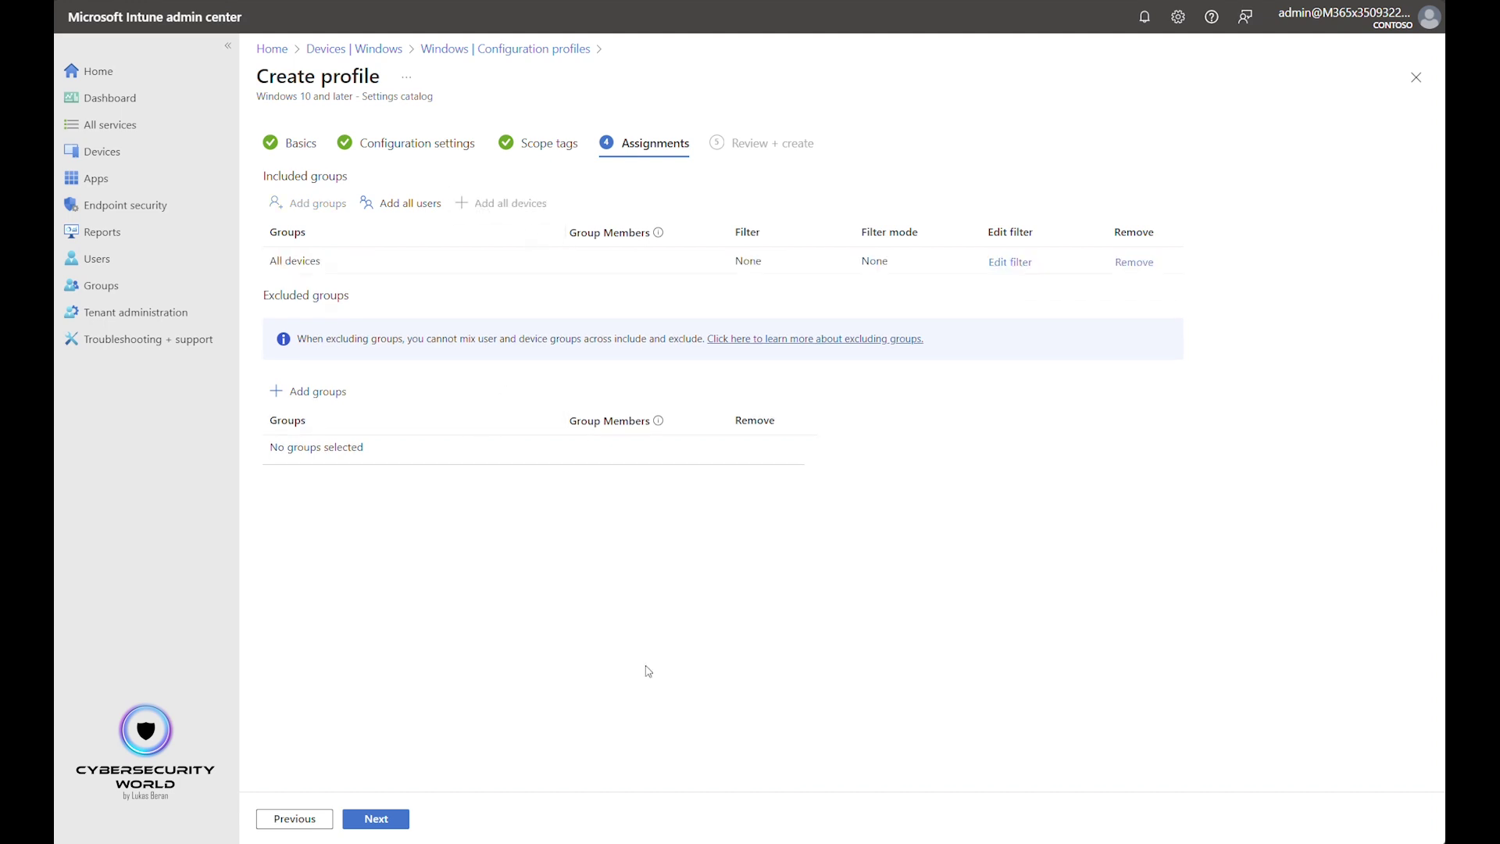
left_click(376, 817)
scroll(480, 601, "down", 3)
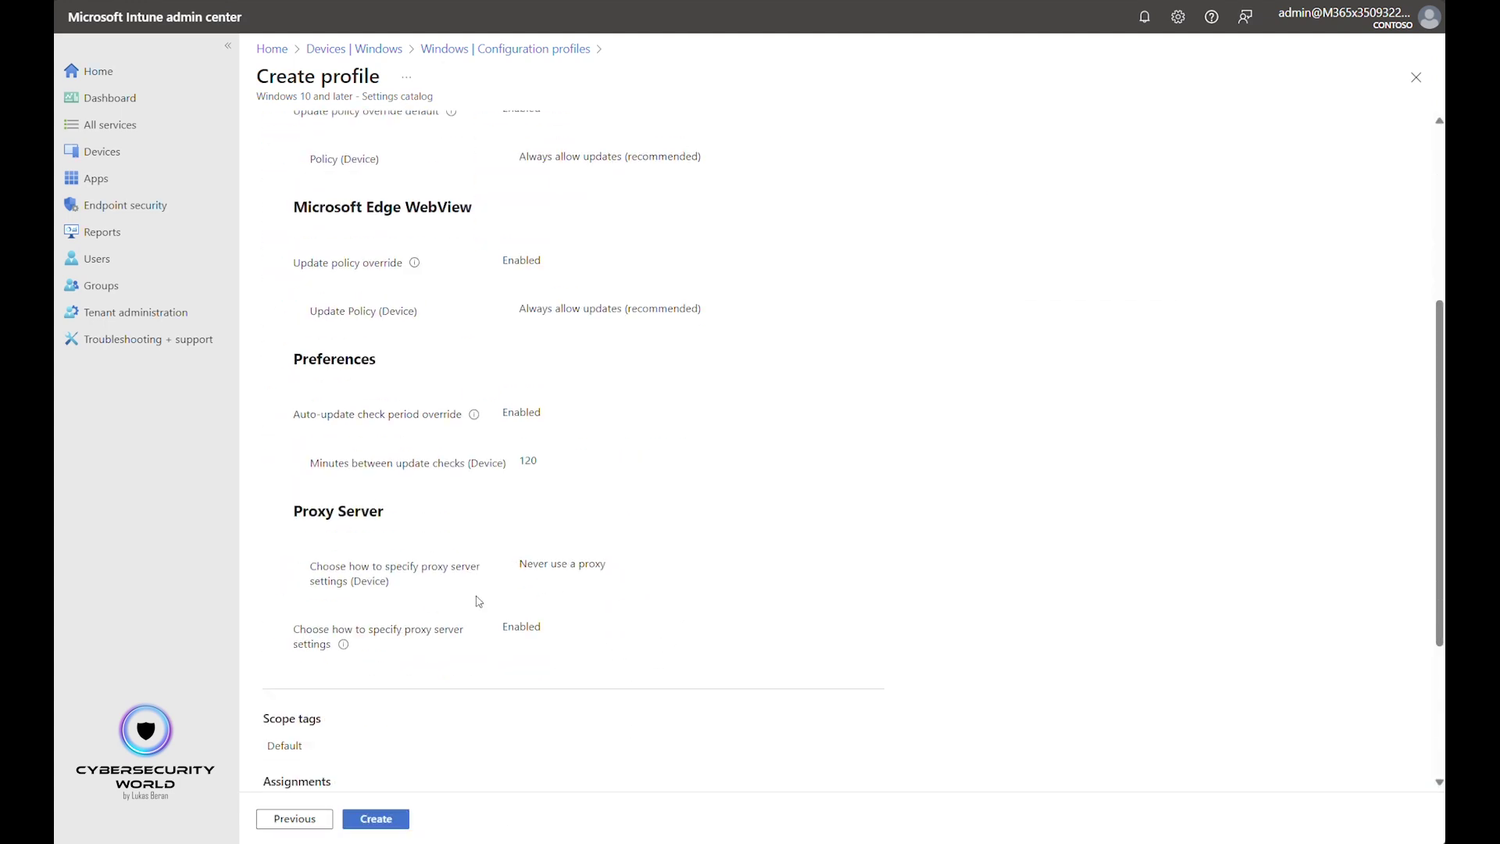
scroll(483, 614, "up", 3)
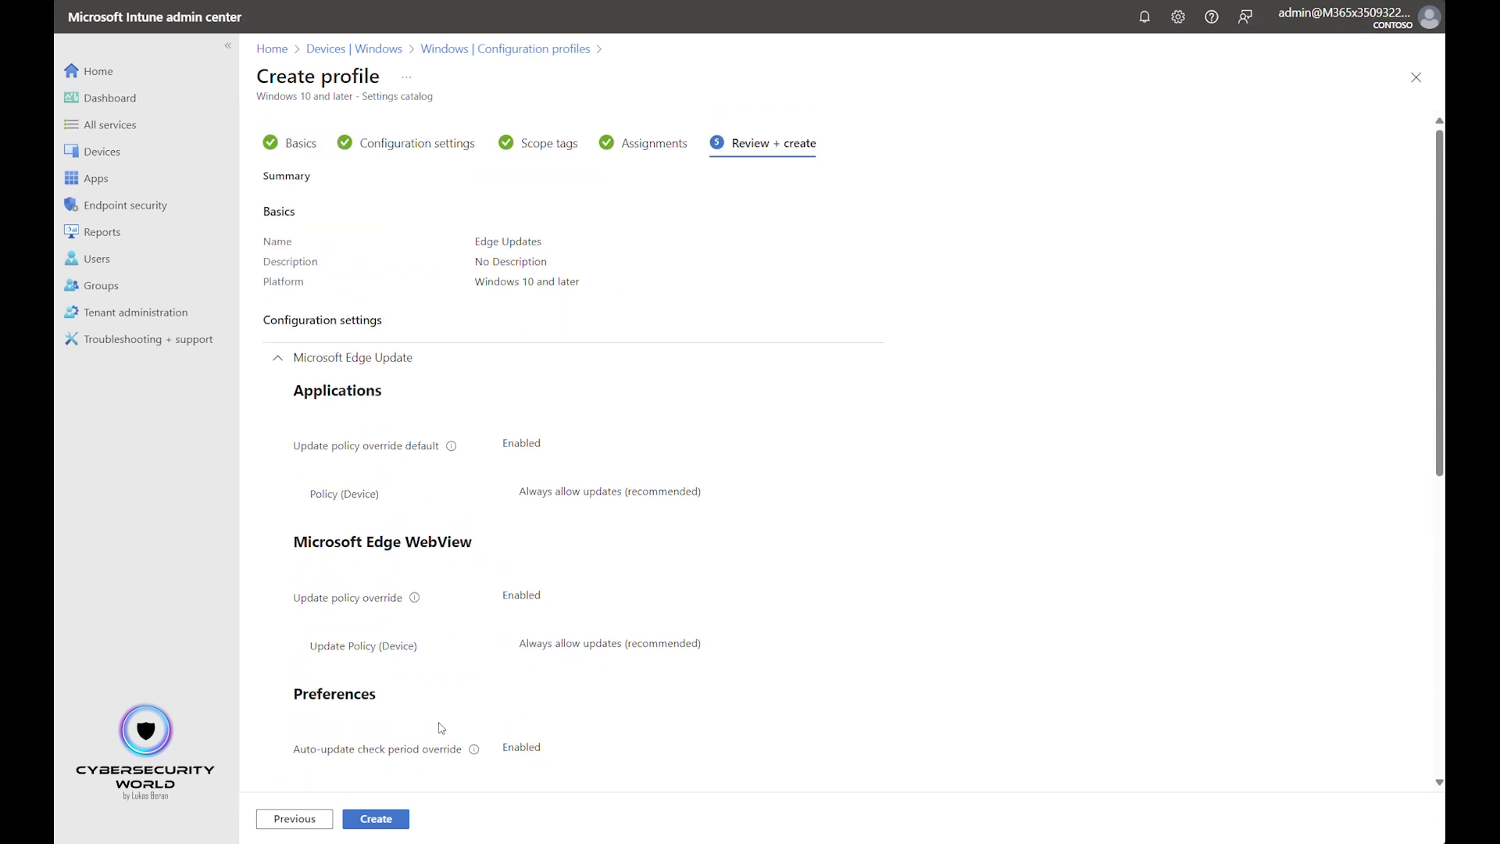
left_click(388, 824)
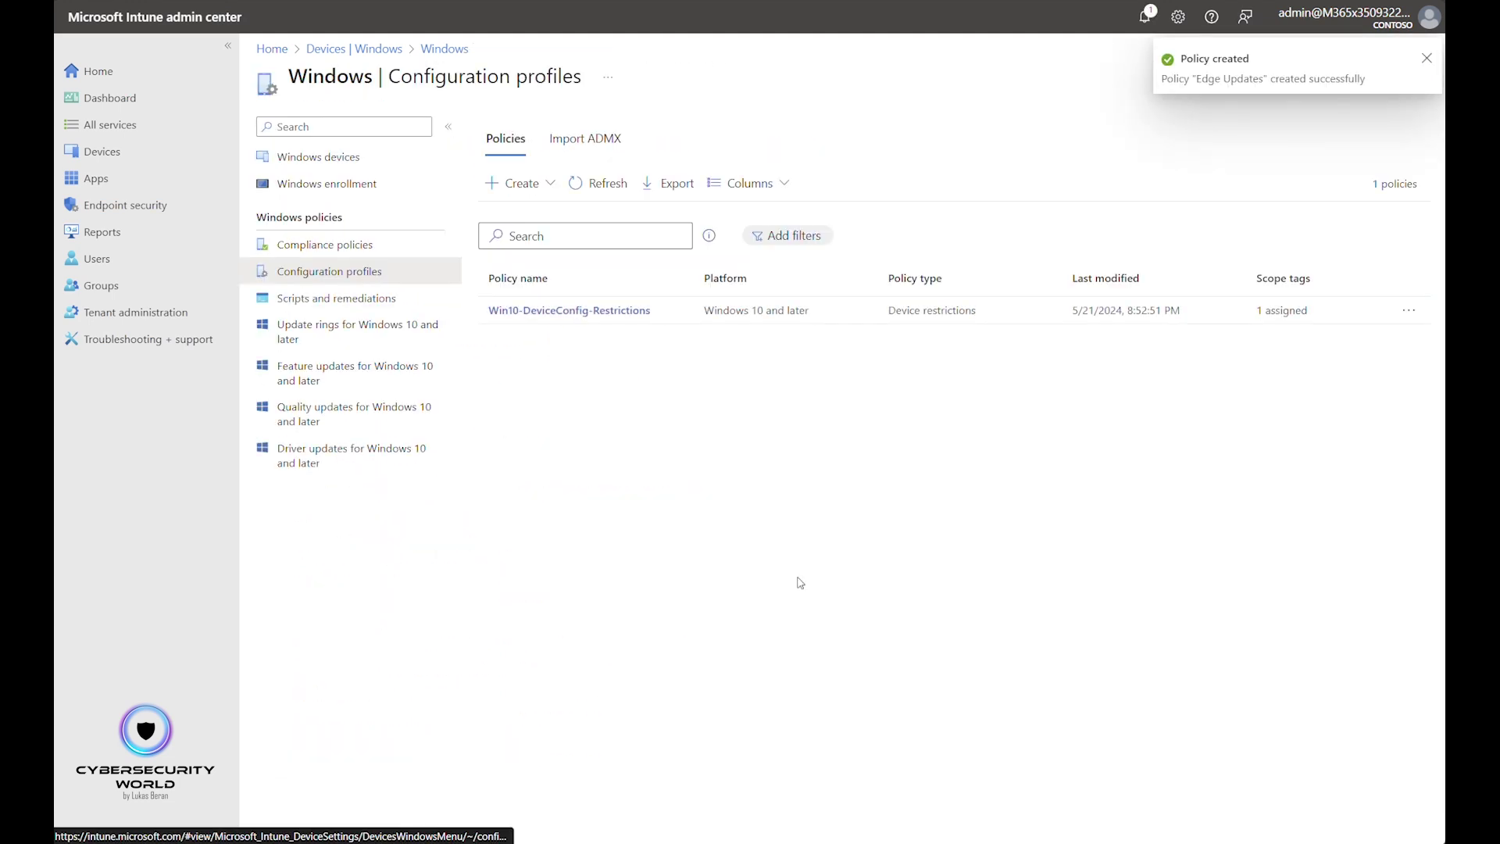
Step: Refresh the Windows Configuration profiles list so the new Edge Updates policy appears
left_click(597, 183)
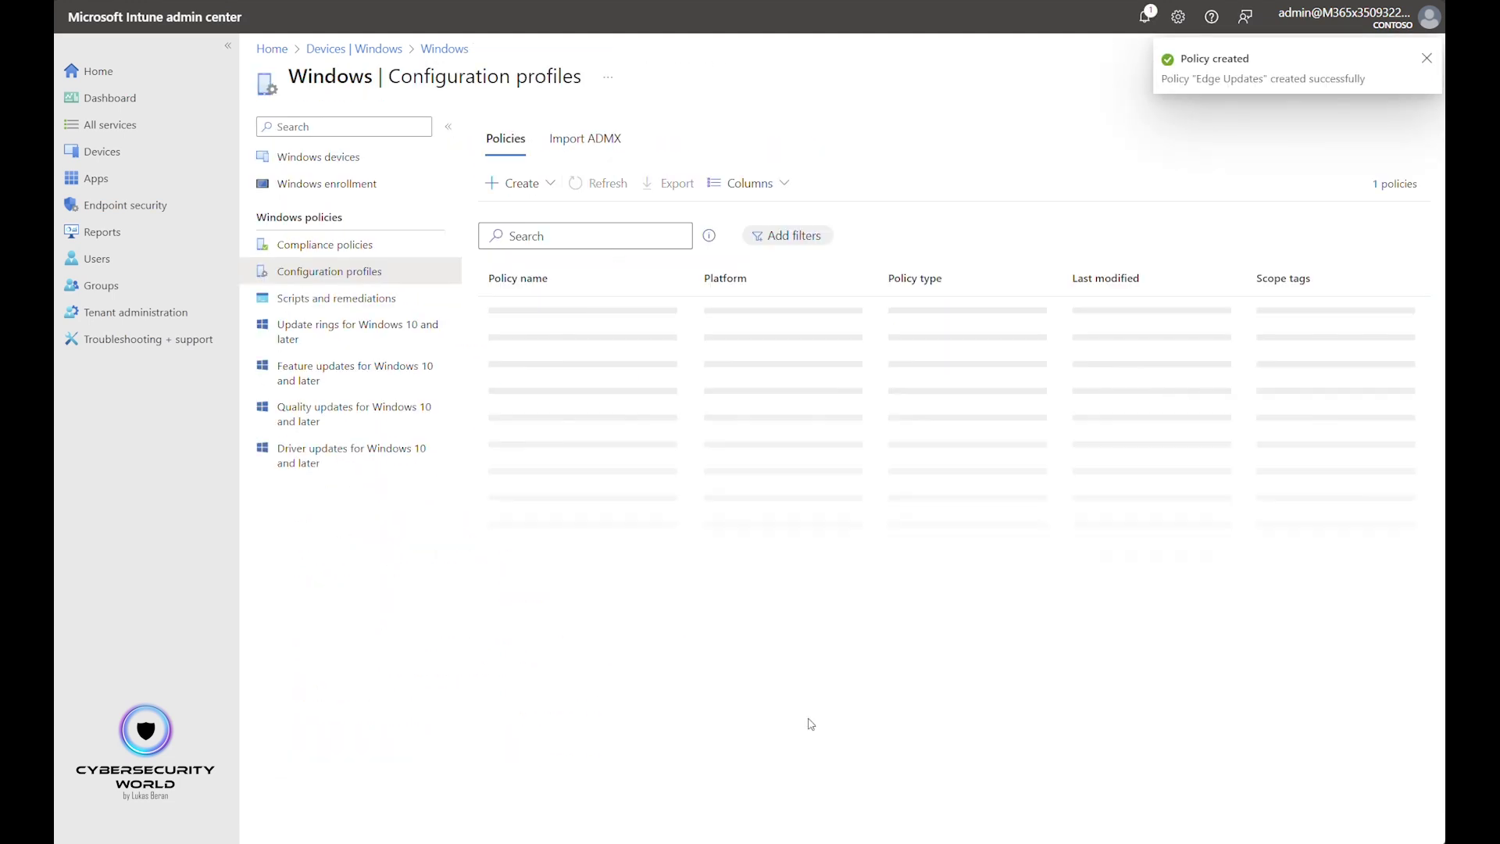